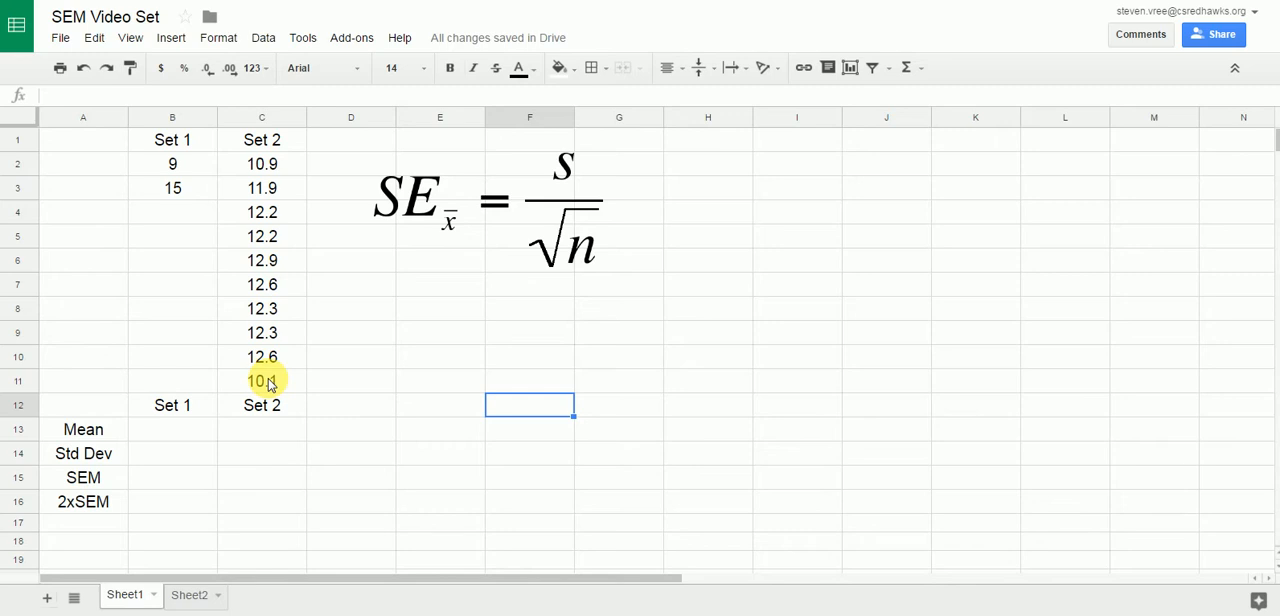
# Calculate the mean of Set 1 in cell B13 with the AVERAGE function over B2:B3.
pyautogui.click(164, 437)
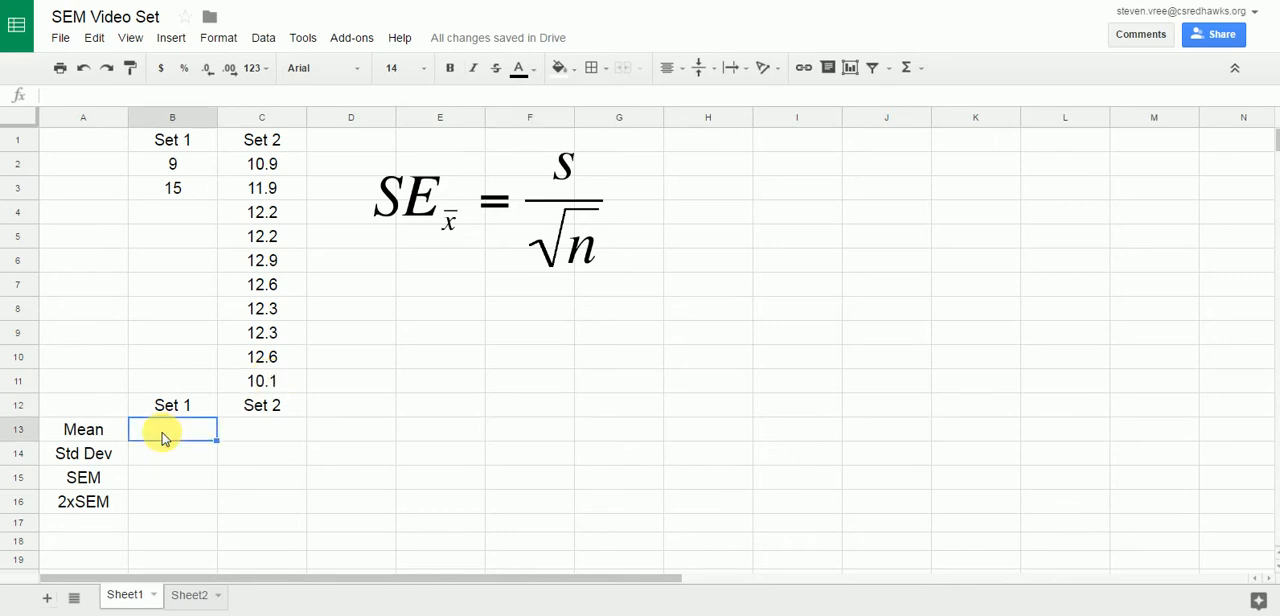
pyautogui.write('=')
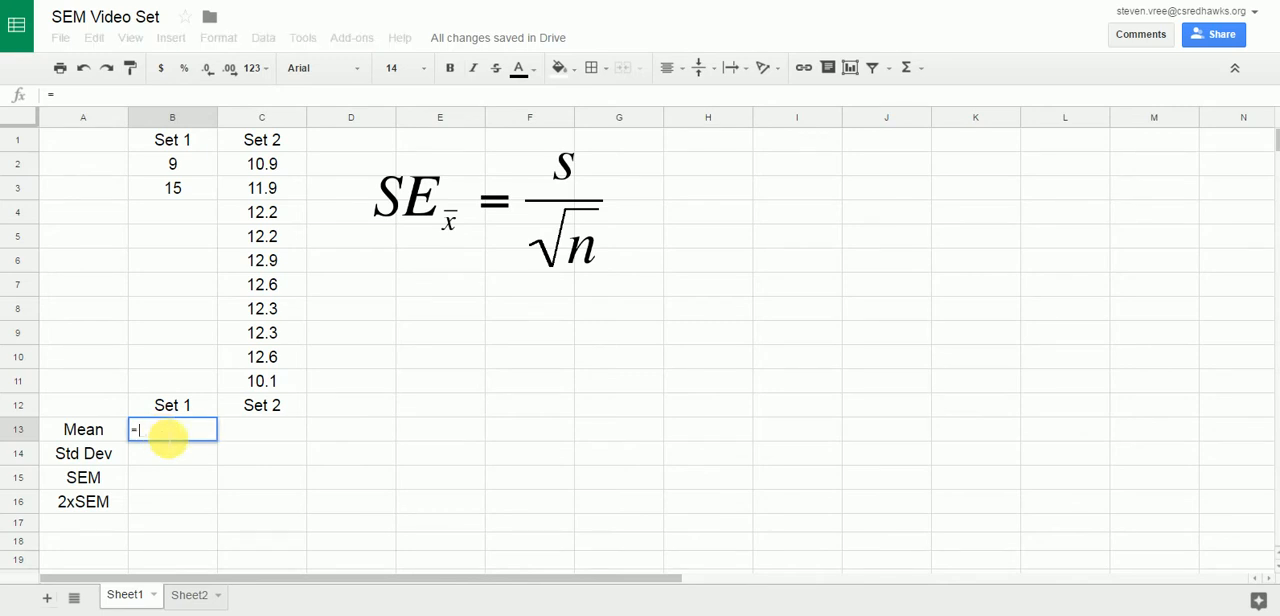
pyautogui.write('a')
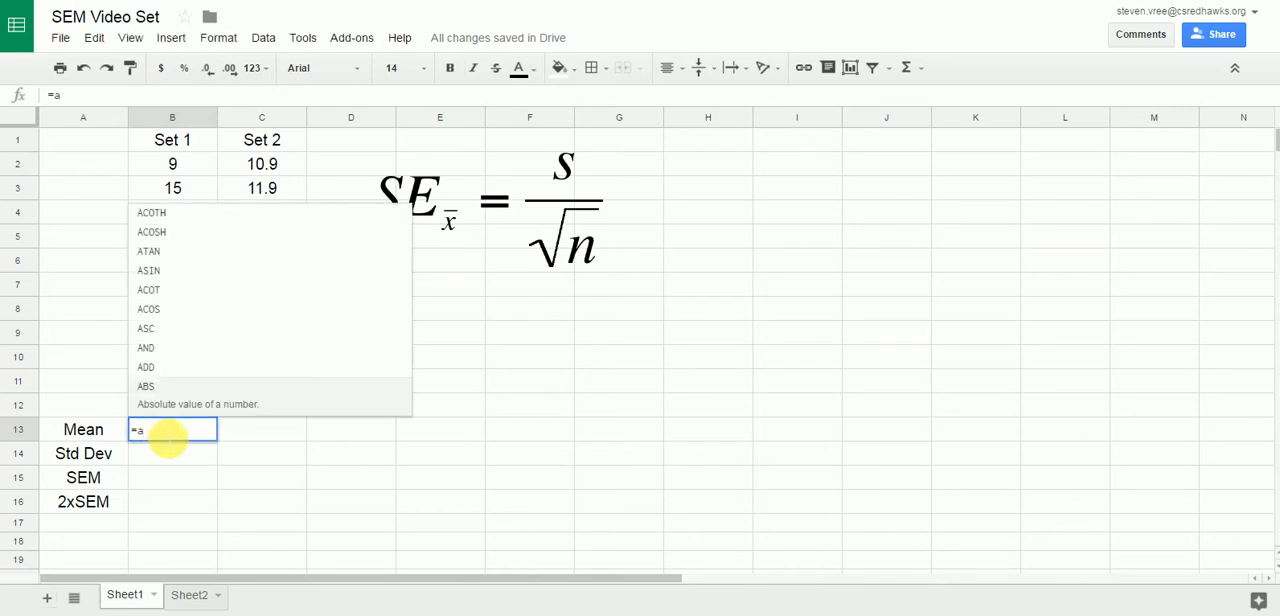
pyautogui.write('verage')
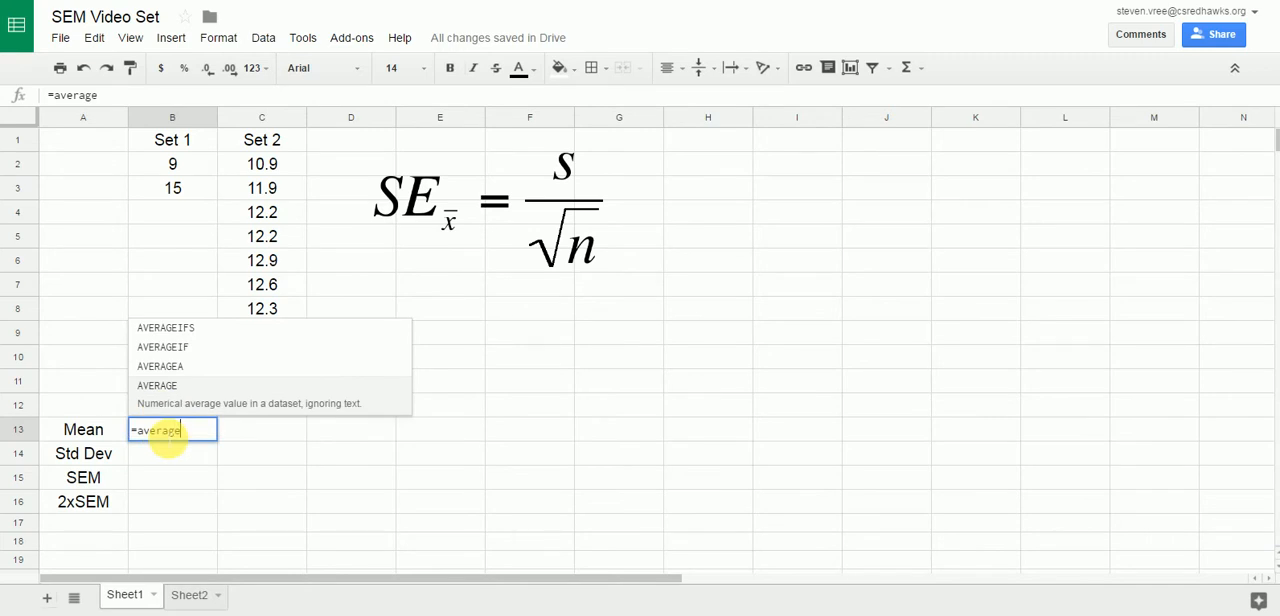
pyautogui.click(170, 402)
pyautogui.moveTo(167, 166); pyautogui.dragTo(170, 200)
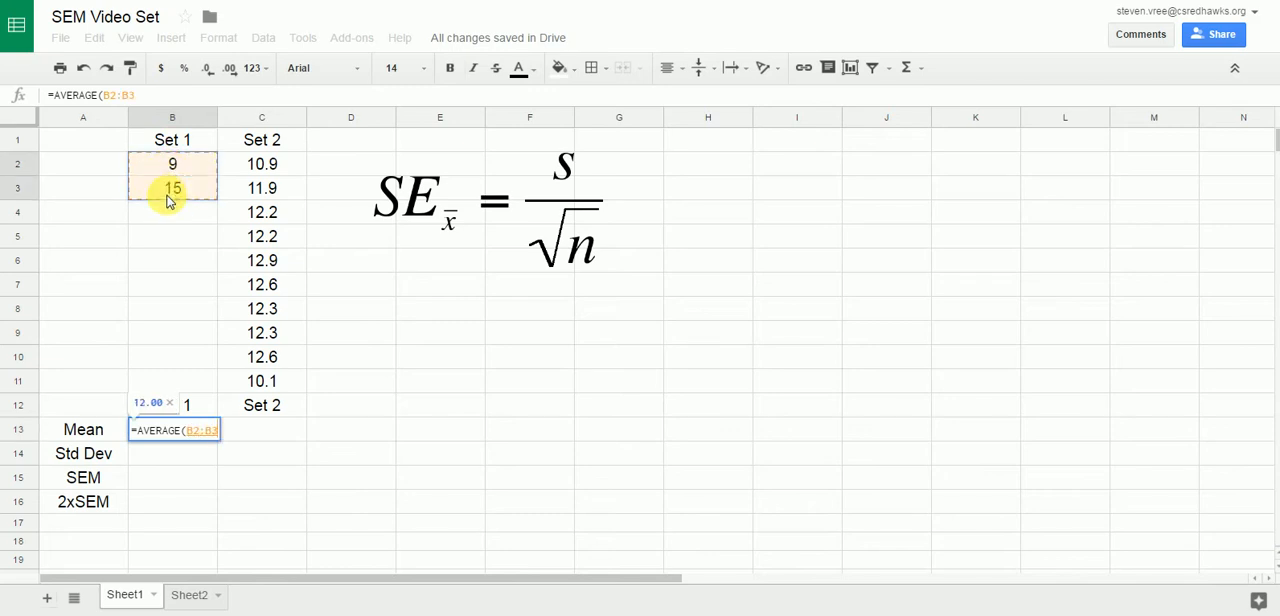
pyautogui.press('Return')
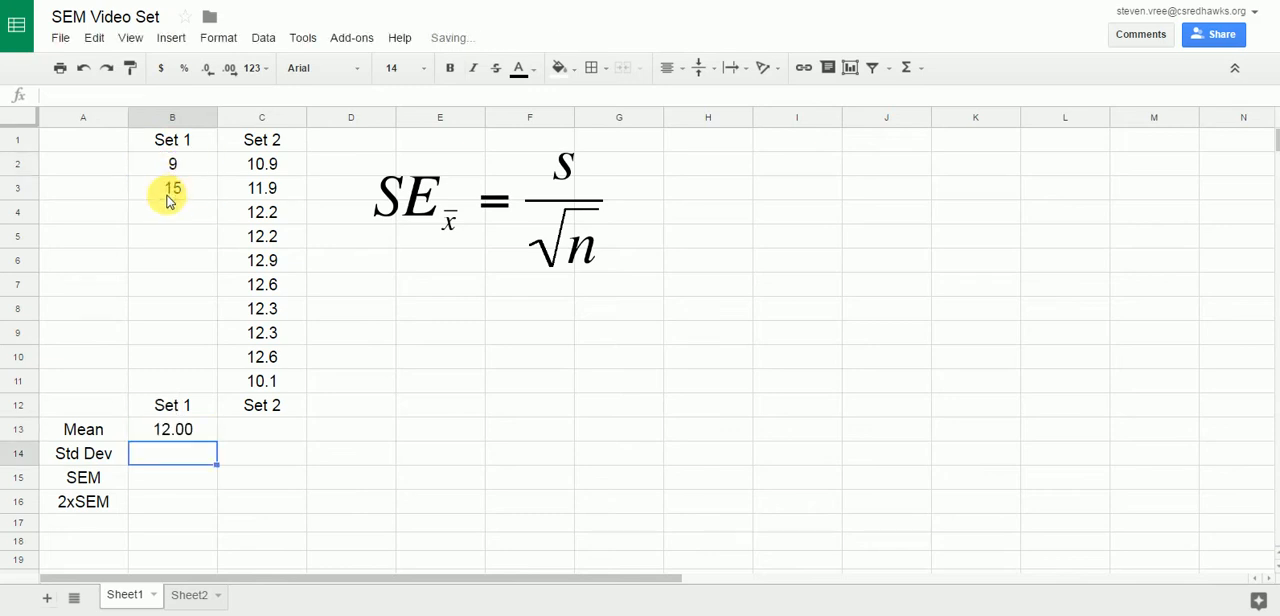
# Calculate the mean of Set 2 in cell C13 with the AVERAGE function over C2:C11.
pyautogui.click(240, 434)
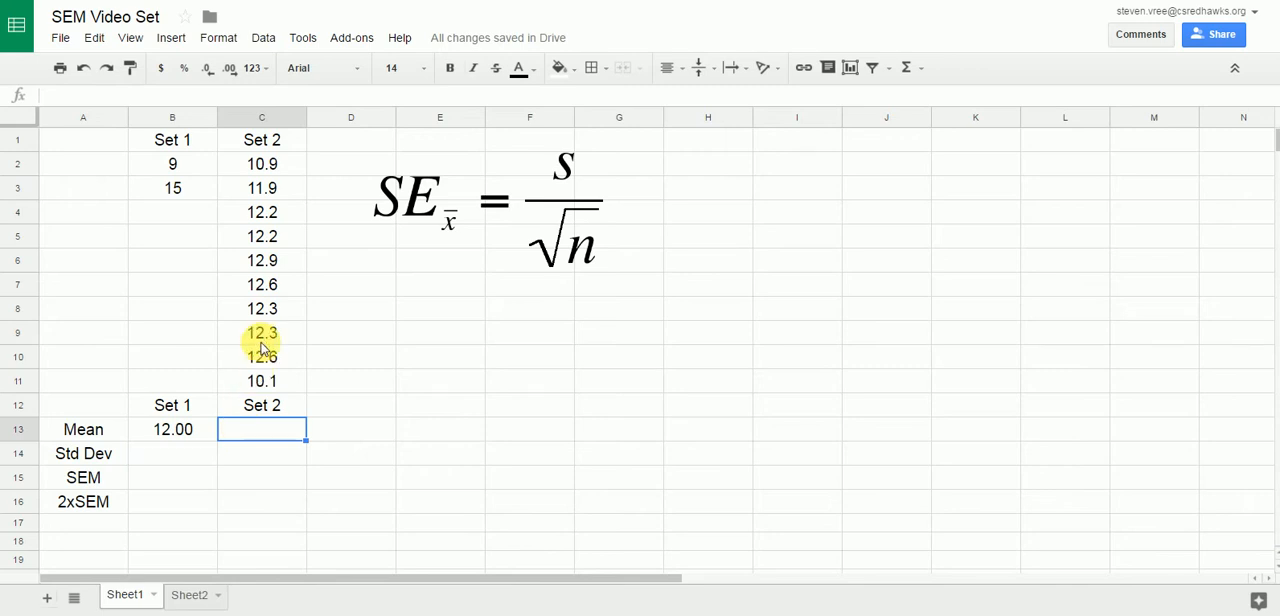
pyautogui.write('=av')
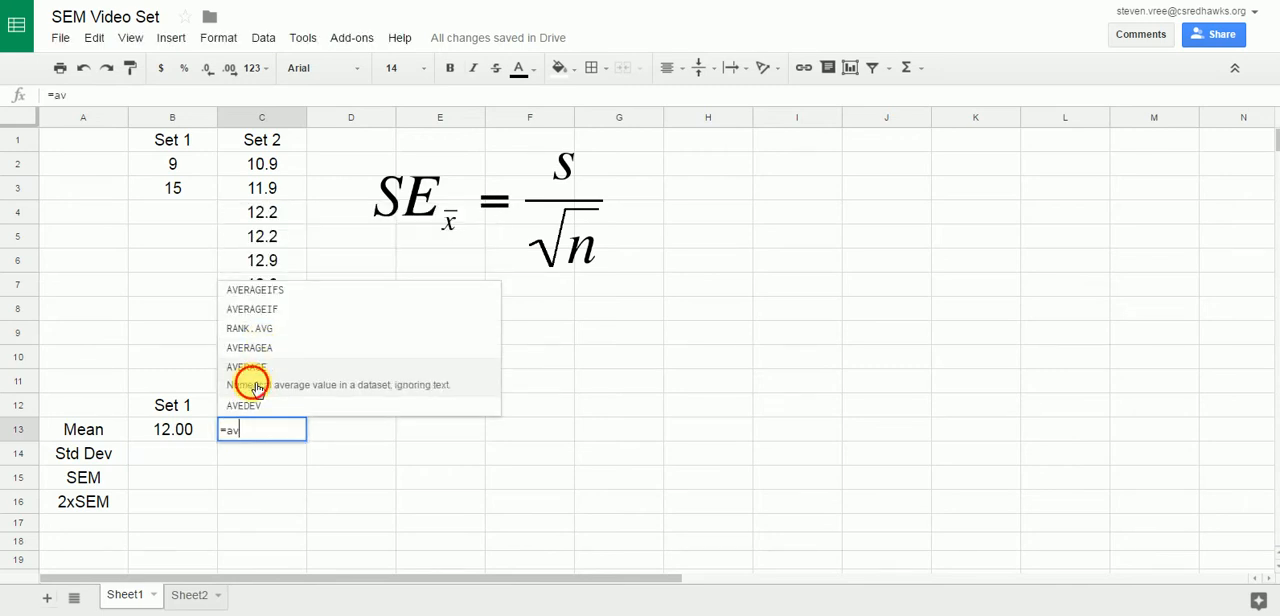
pyautogui.click(255, 379)
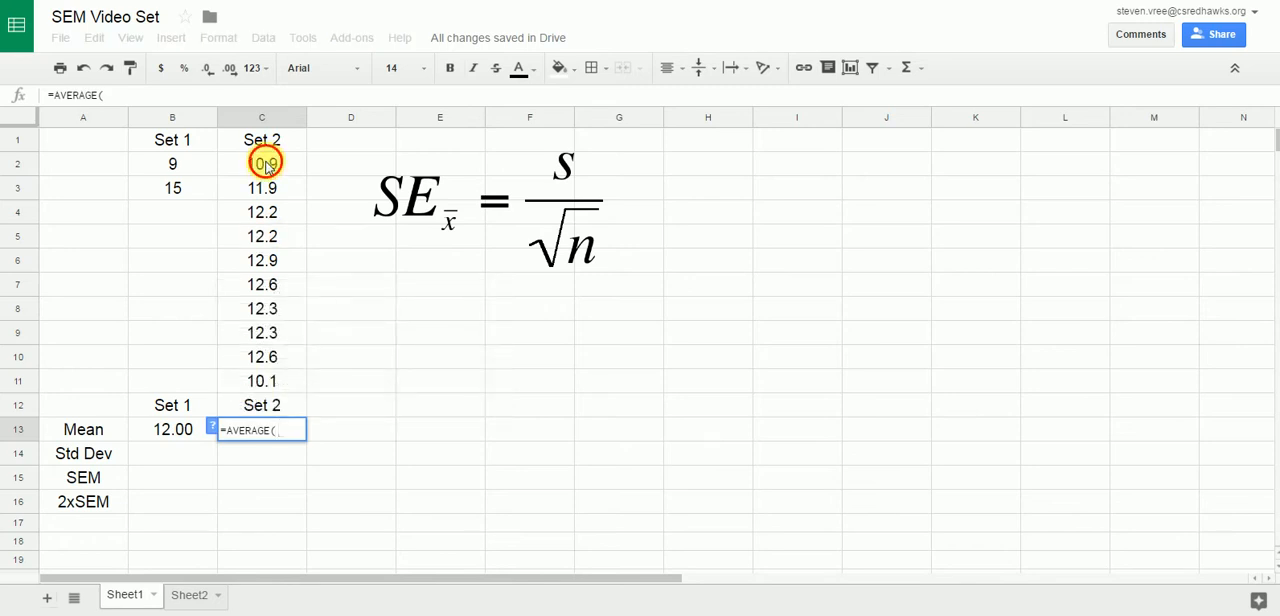
pyautogui.moveTo(264, 163); pyautogui.dragTo(259, 381)
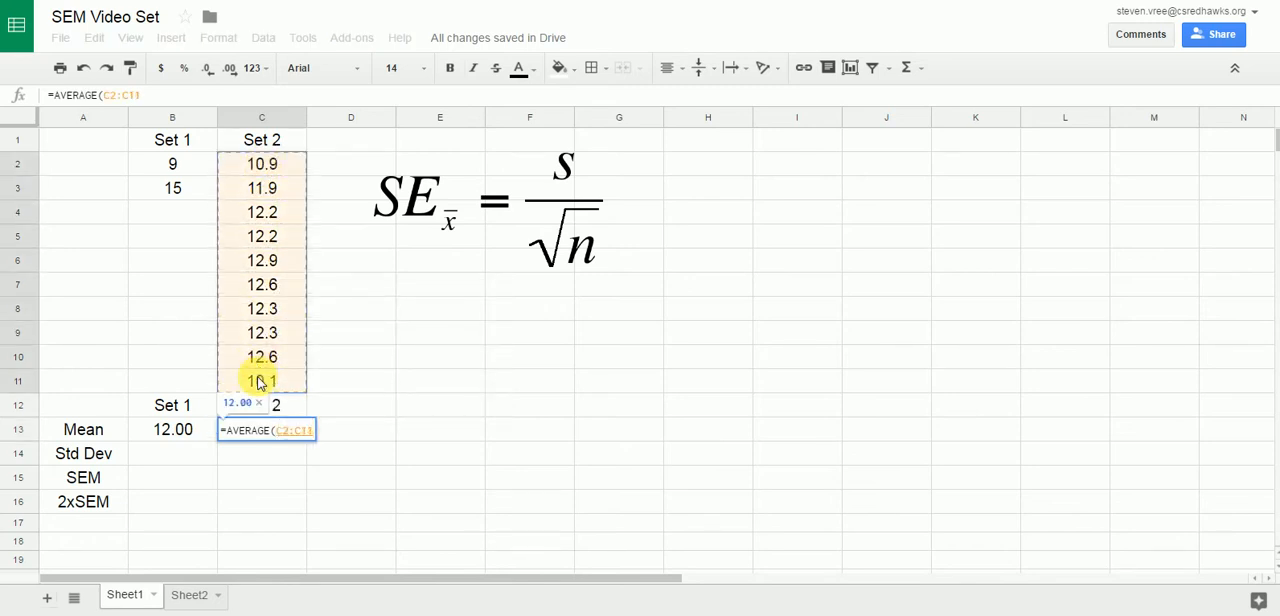
pyautogui.press('Return')
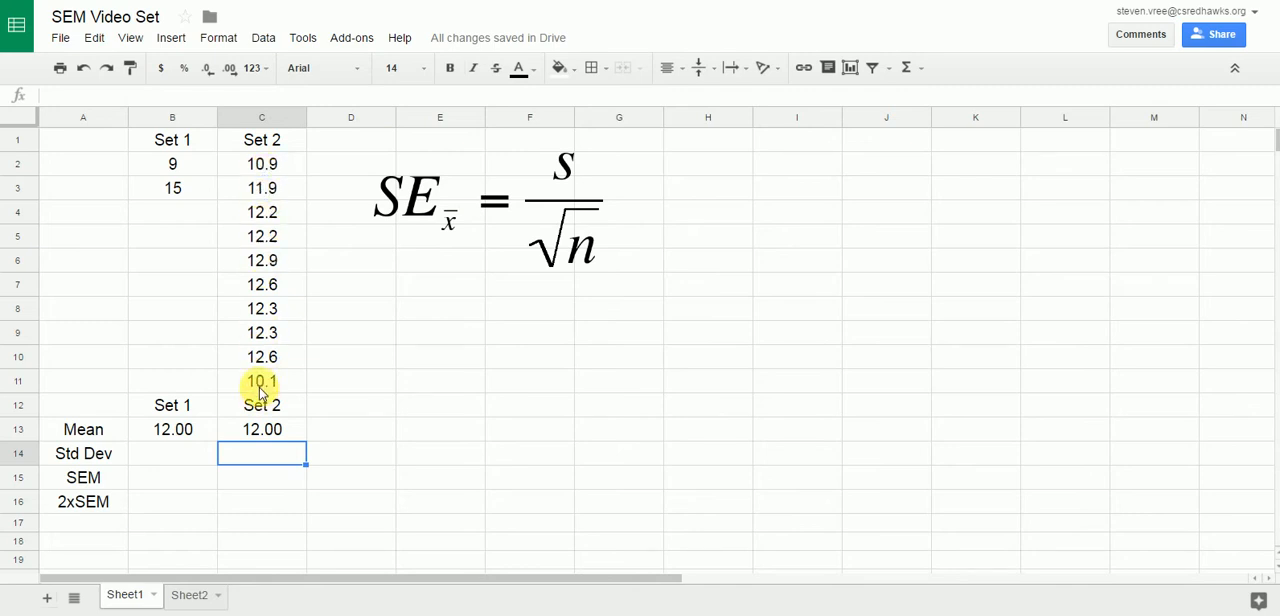
# Calculate the standard deviation of Set 1 in cell B14 with the STDEV function over B2:B3.
pyautogui.click(168, 454)
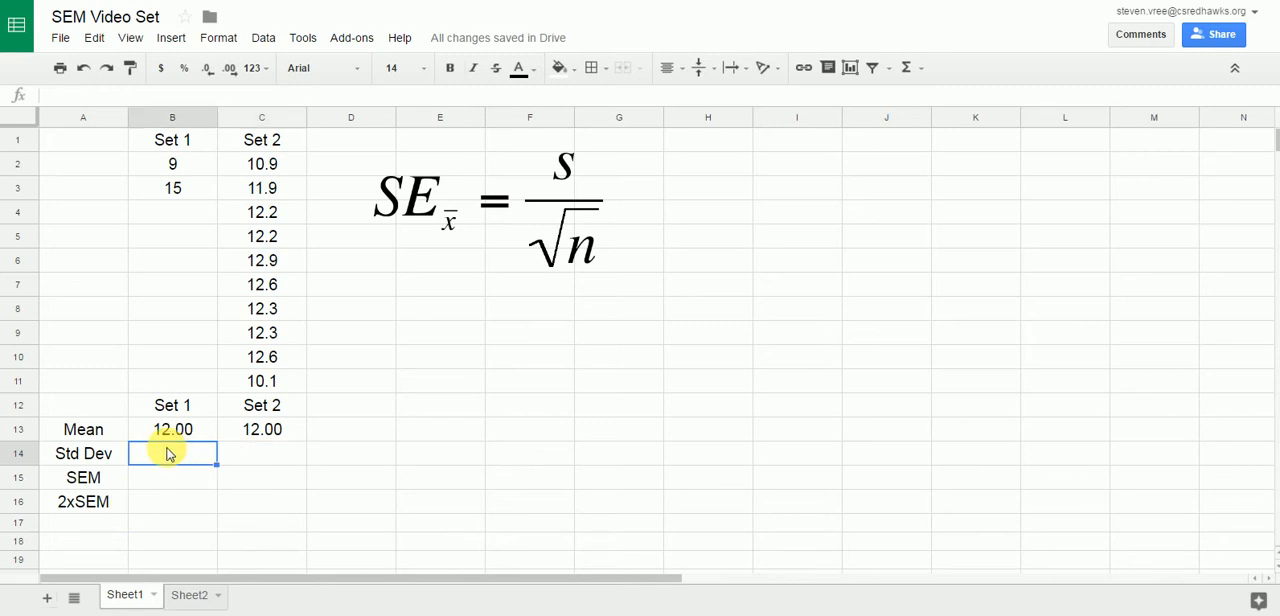
pyautogui.write('=st')
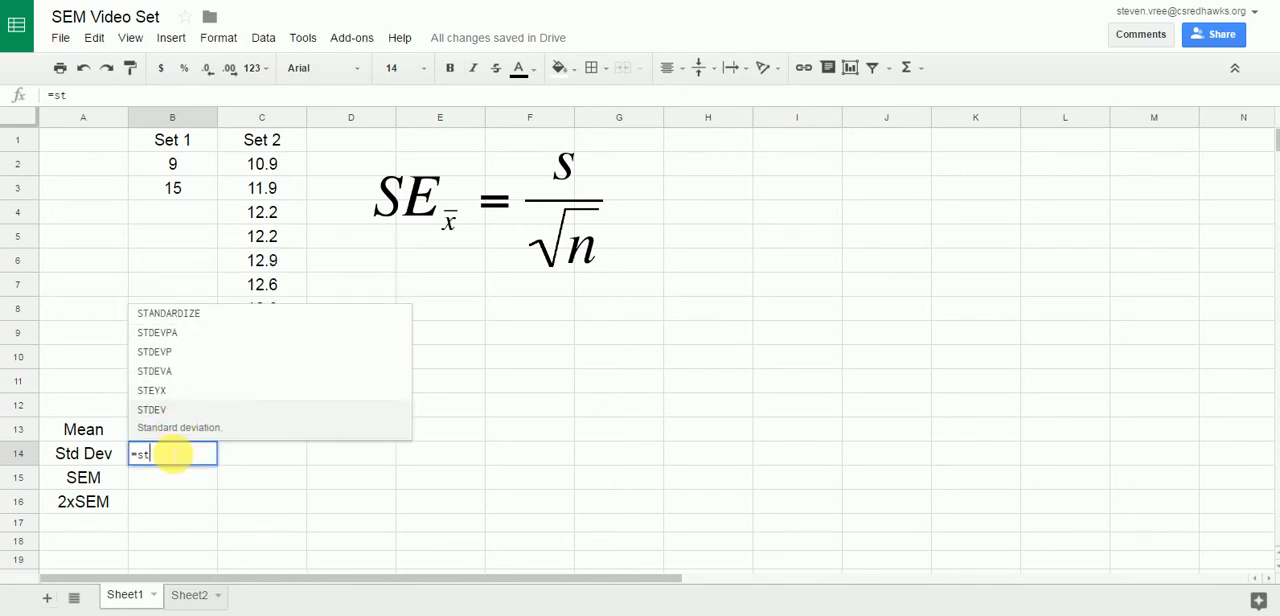
pyautogui.press('Tab')
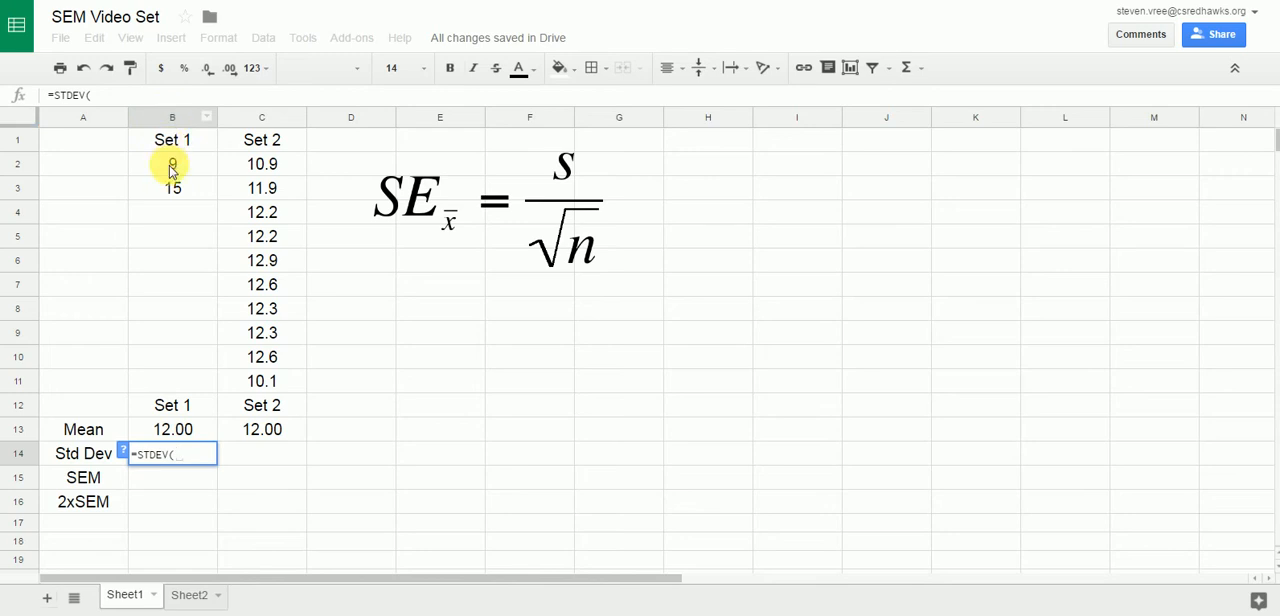
pyautogui.moveTo(172, 164); pyautogui.dragTo(170, 190)
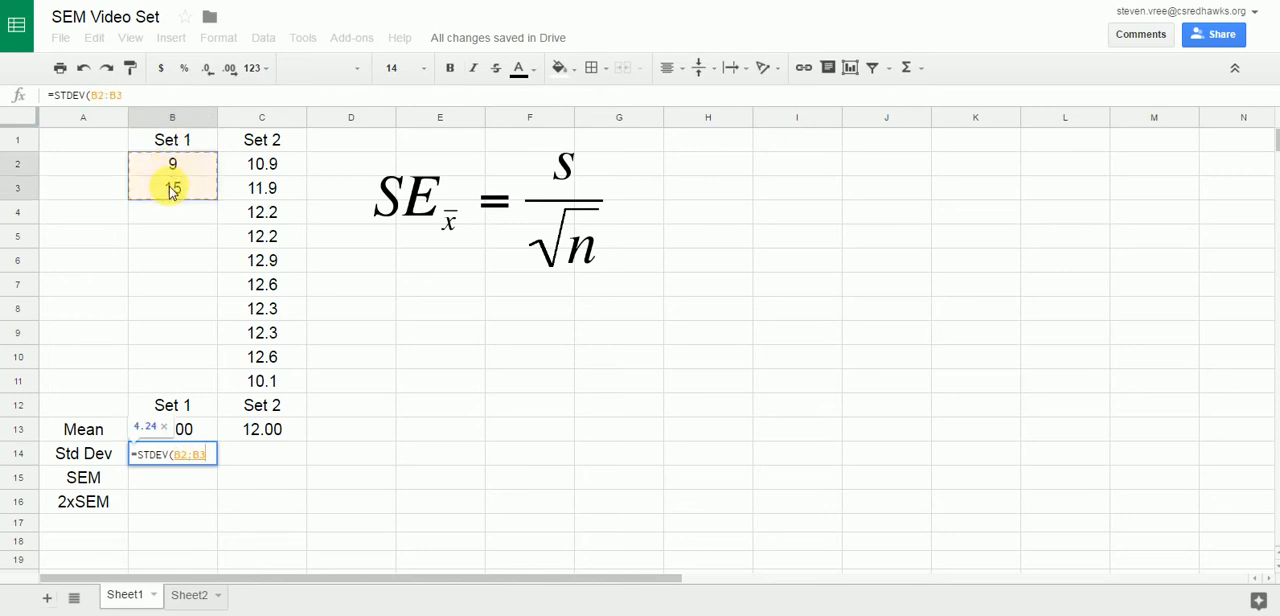
pyautogui.press('Return')
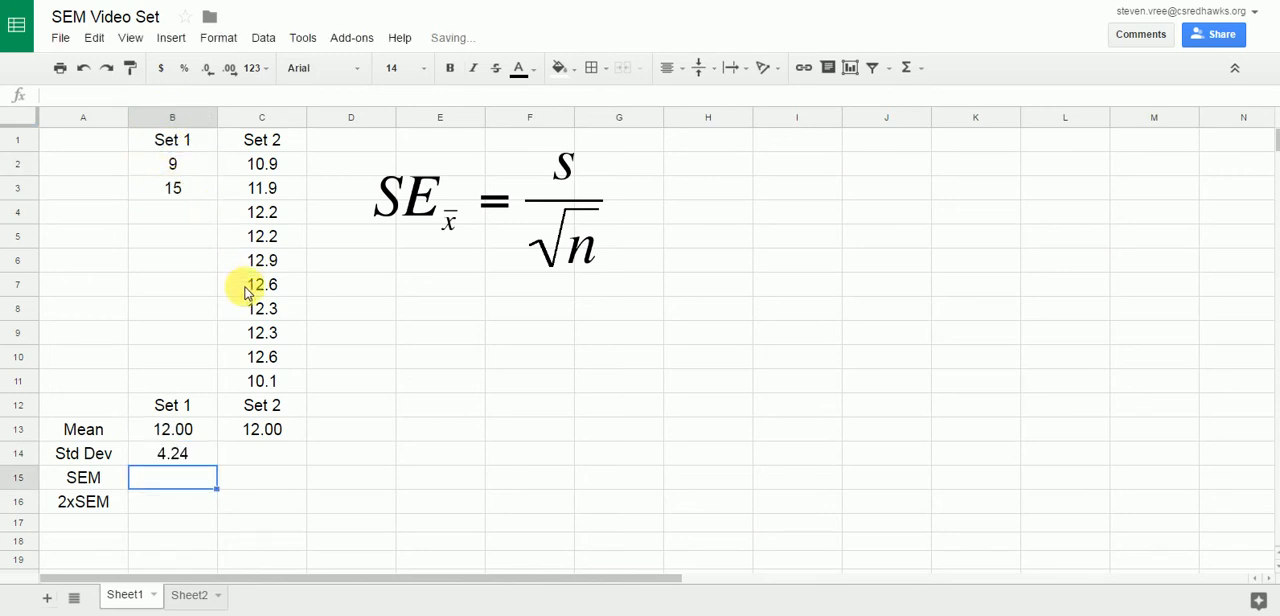
# Calculate the standard deviation of Set 2 in cell C14 with the STDEV function over C2:C11.
pyautogui.click(250, 464)
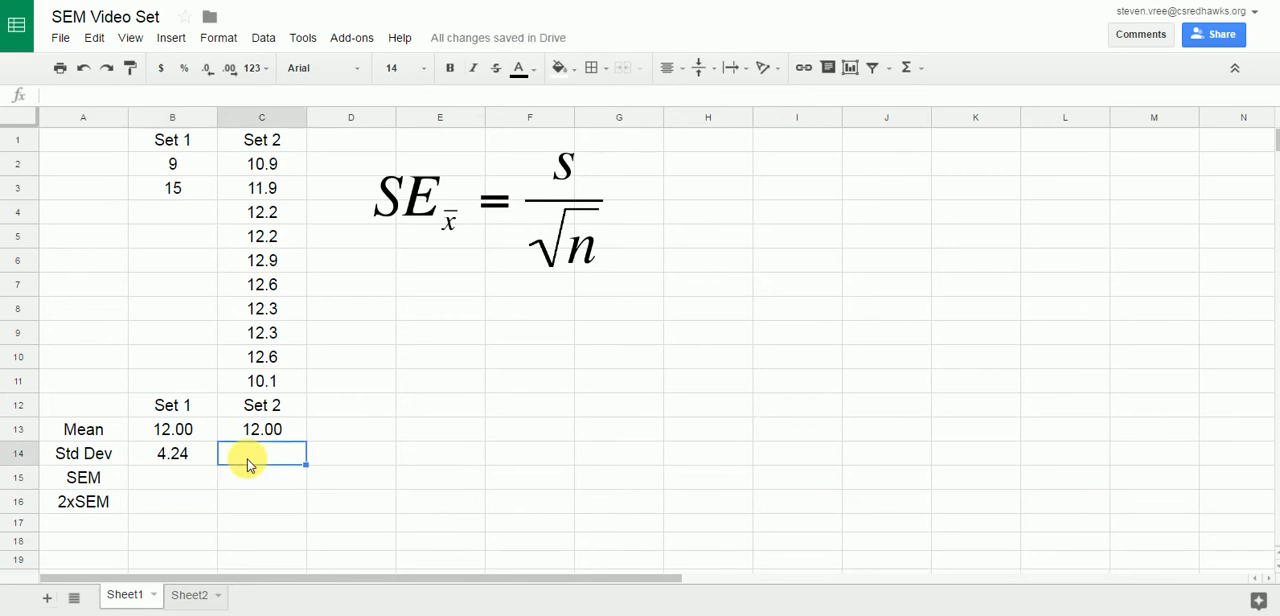
pyautogui.write('=ste')
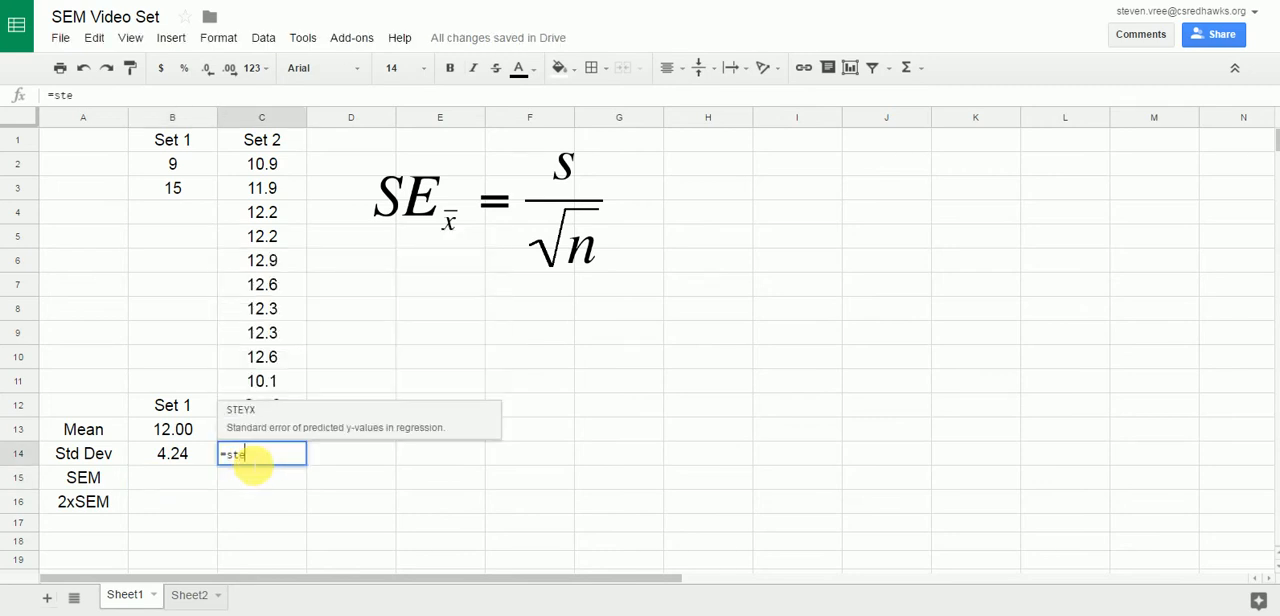
pyautogui.press('BackSpace')
pyautogui.write('de')
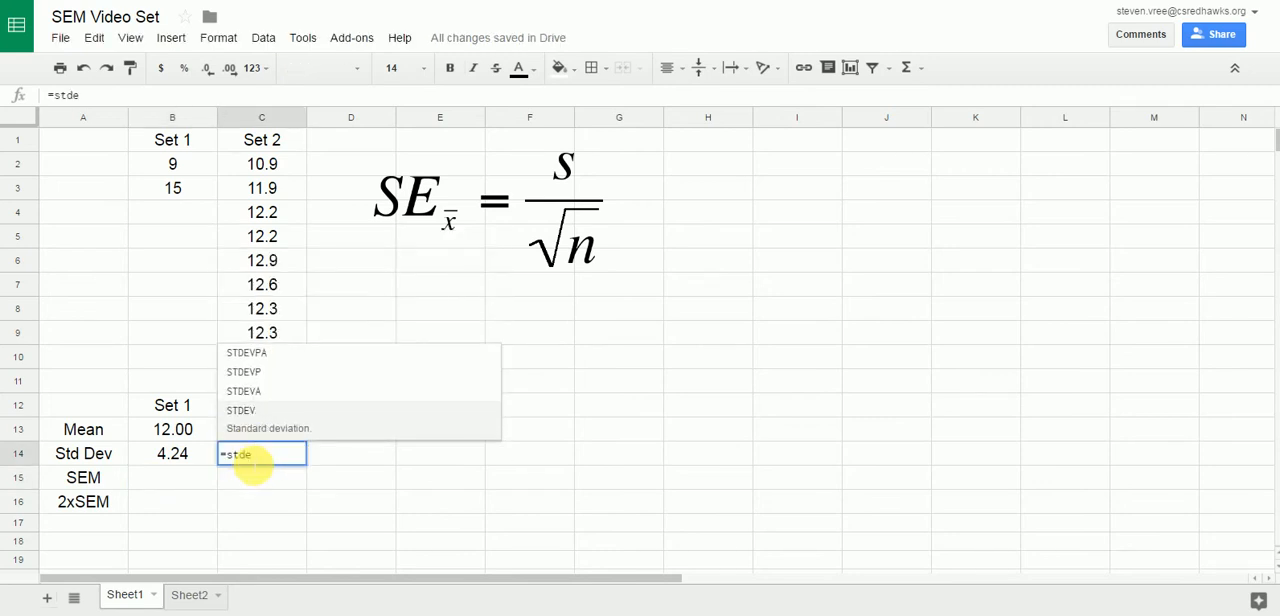
pyautogui.press('Tab')
pyautogui.click(262, 172)
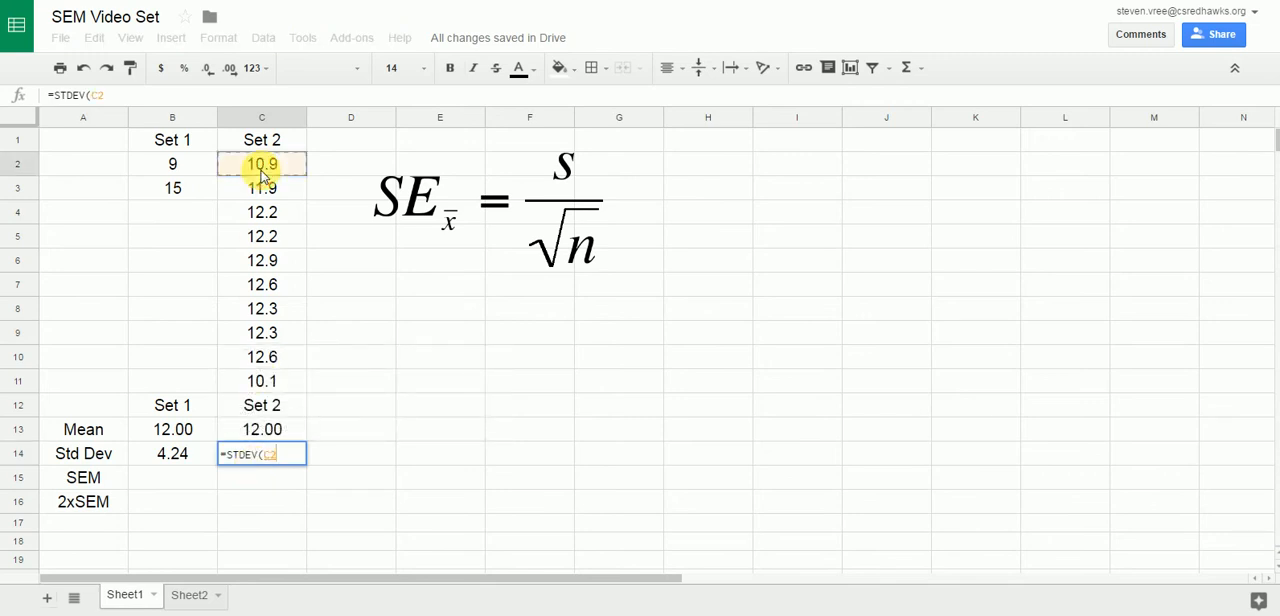
pyautogui.moveTo(262, 172); pyautogui.dragTo(262, 383)
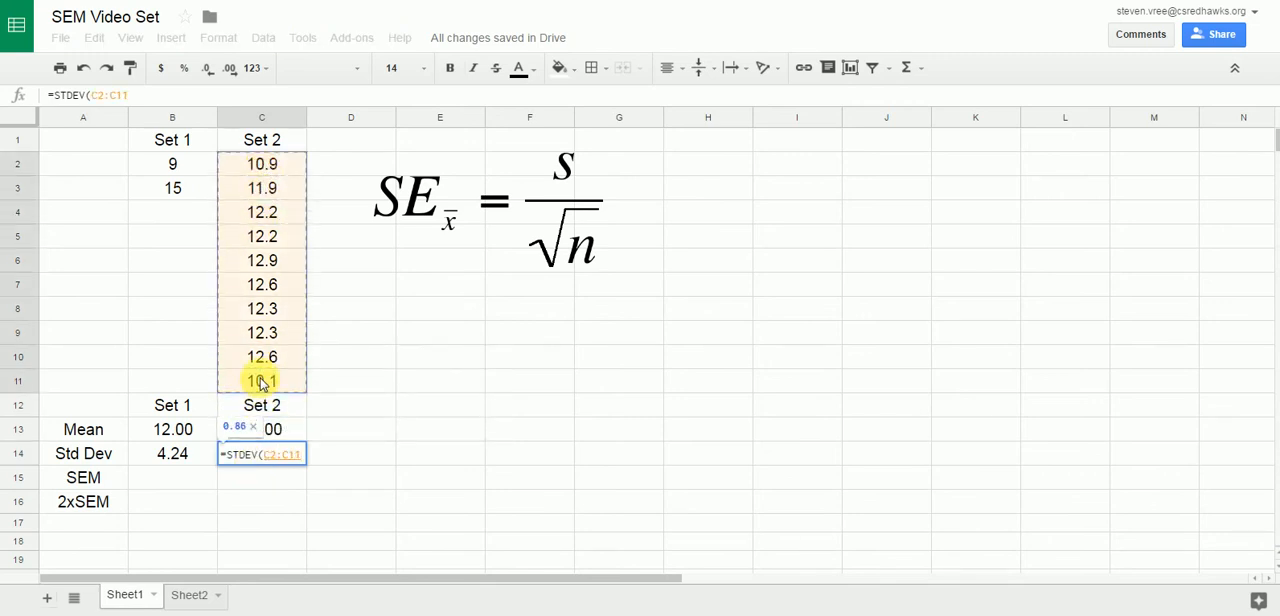
pyautogui.press('Return')
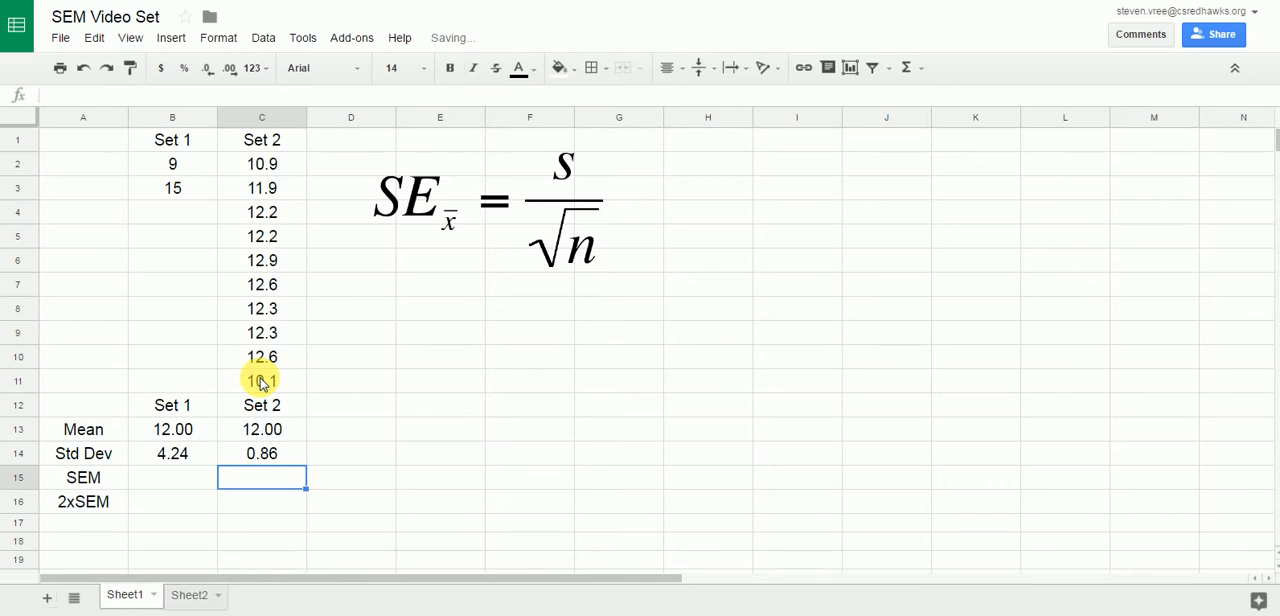
# Calculate the SEM of Set 1 in cell B15 with the formula =4.24/SQRT(2).
pyautogui.click(173, 462)
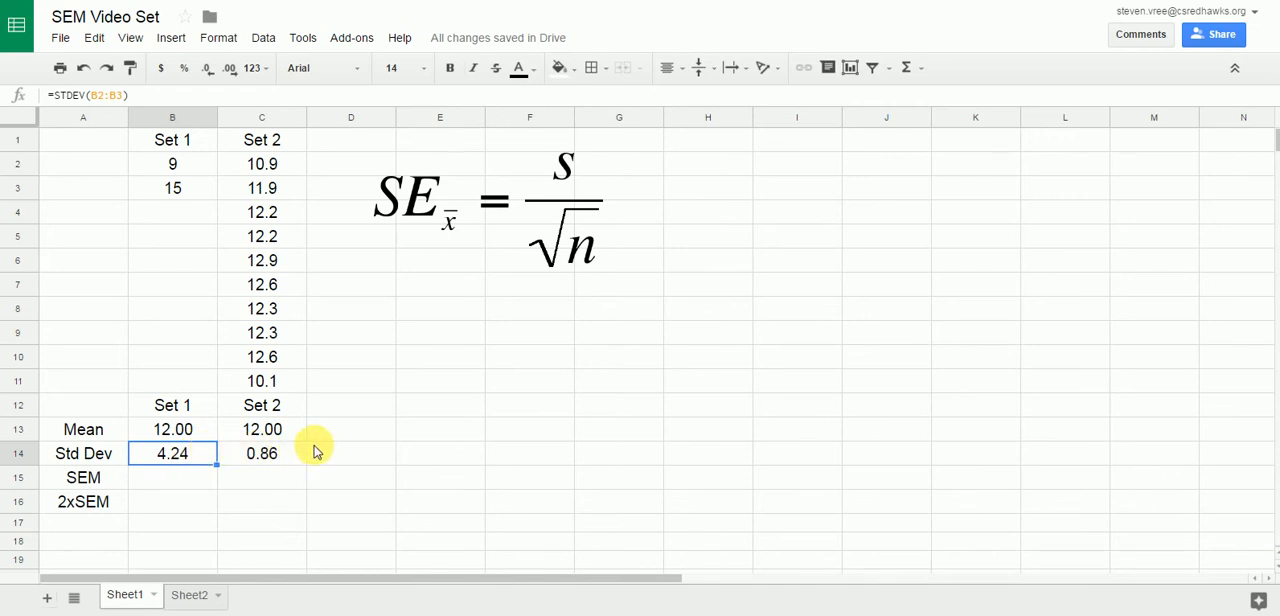
pyautogui.click(145, 481)
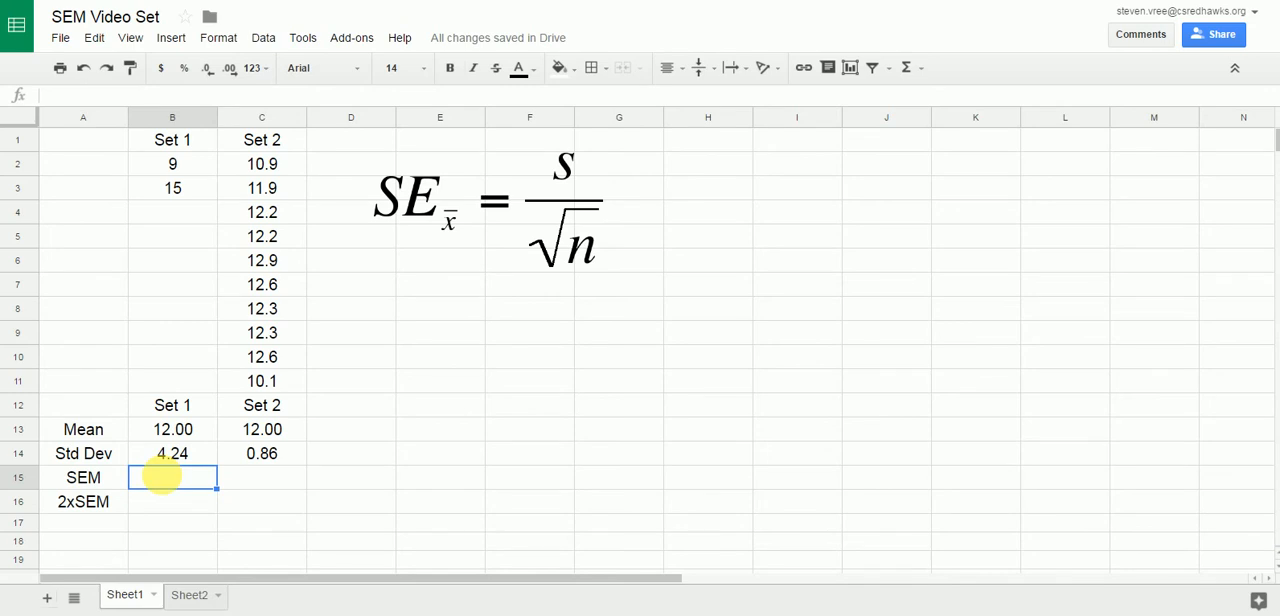
pyautogui.write('=')
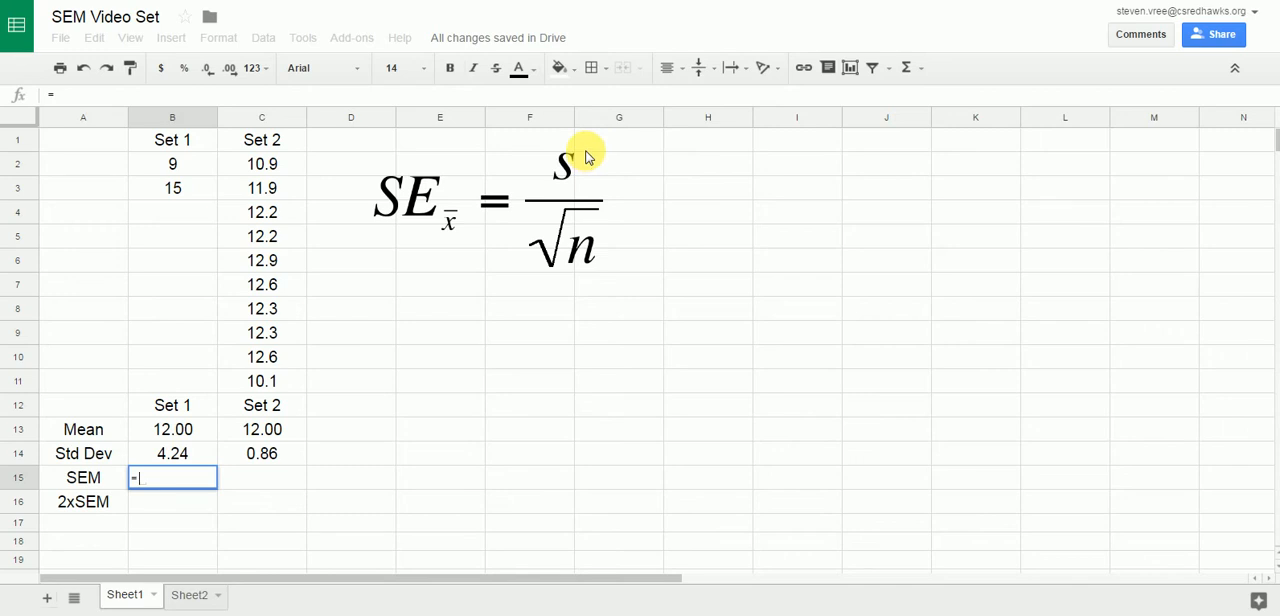
pyautogui.write('4.24')
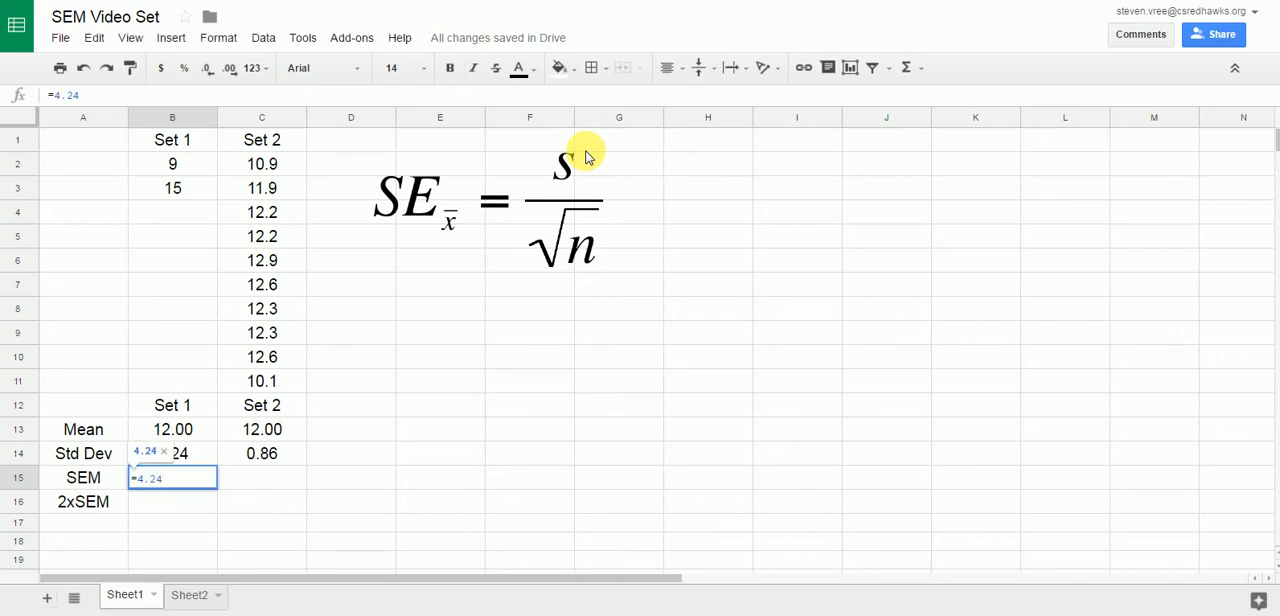
pyautogui.write('/')
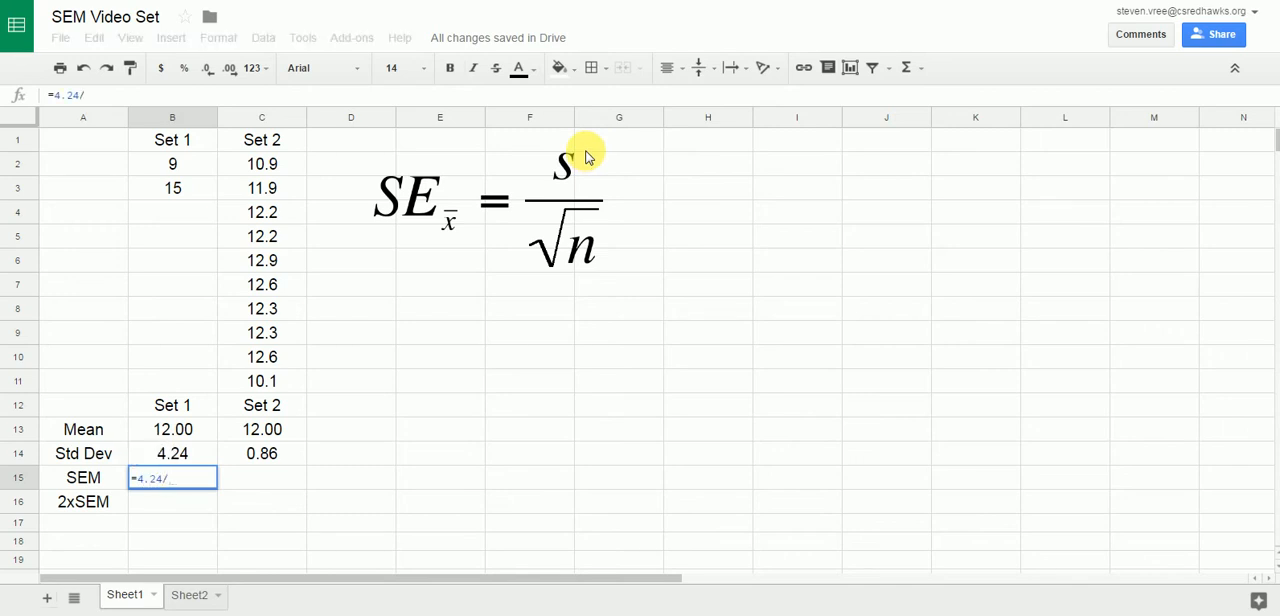
pyautogui.write('sqr')
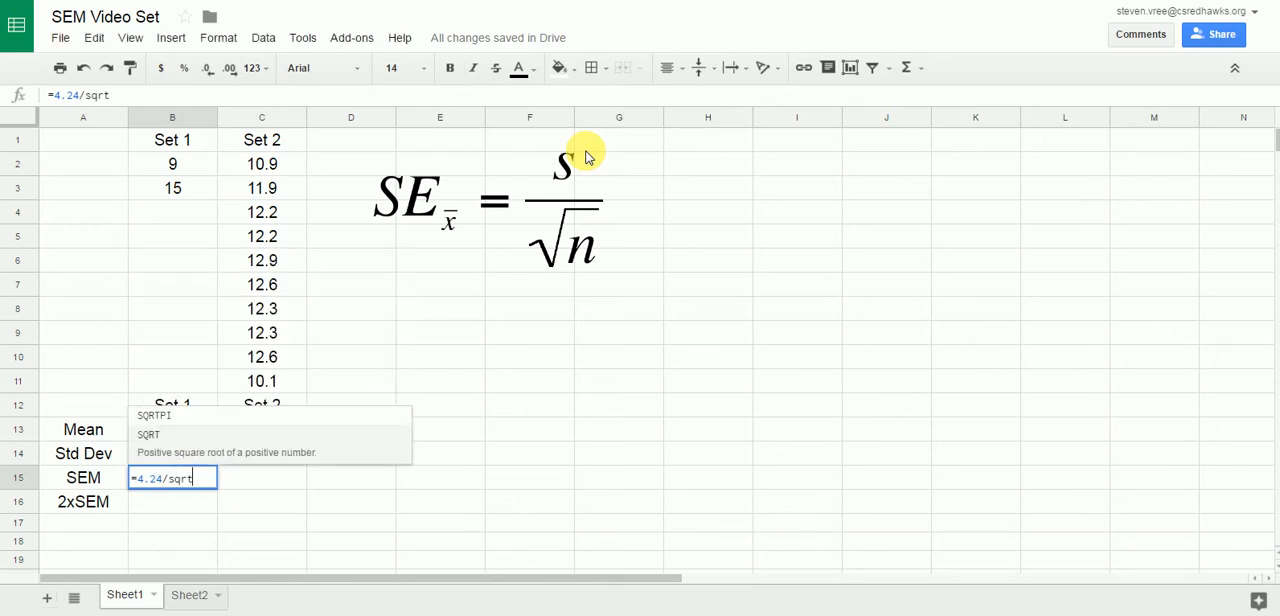
pyautogui.write('t')
pyautogui.press('Tab')
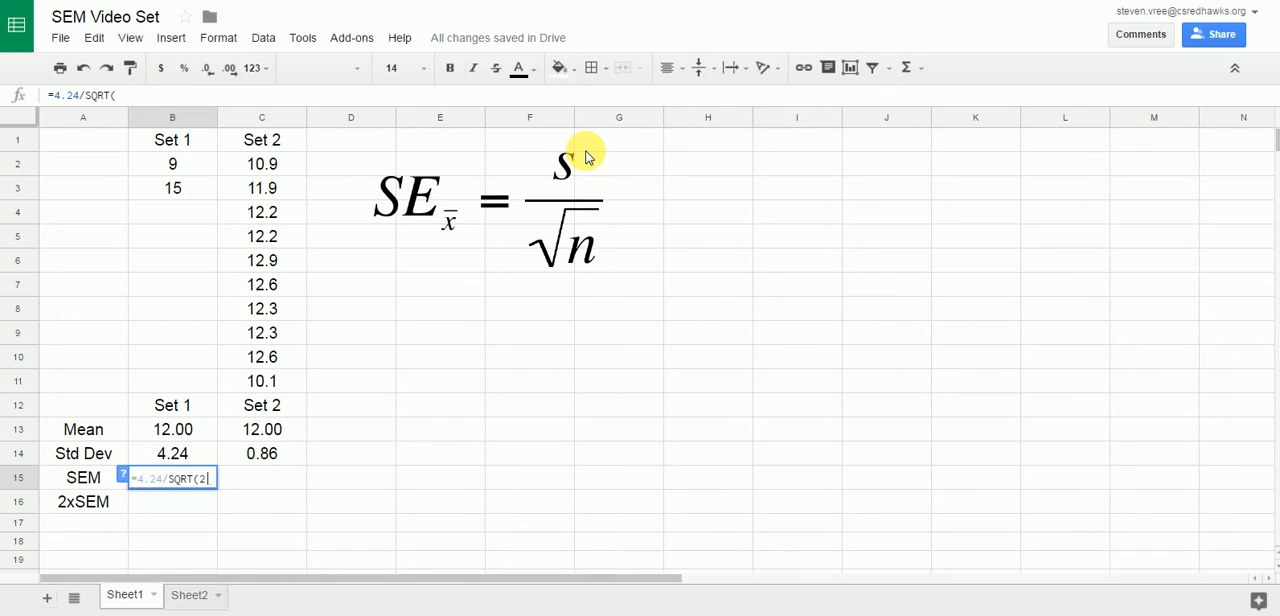
pyautogui.write('2)')
pyautogui.press('Return')
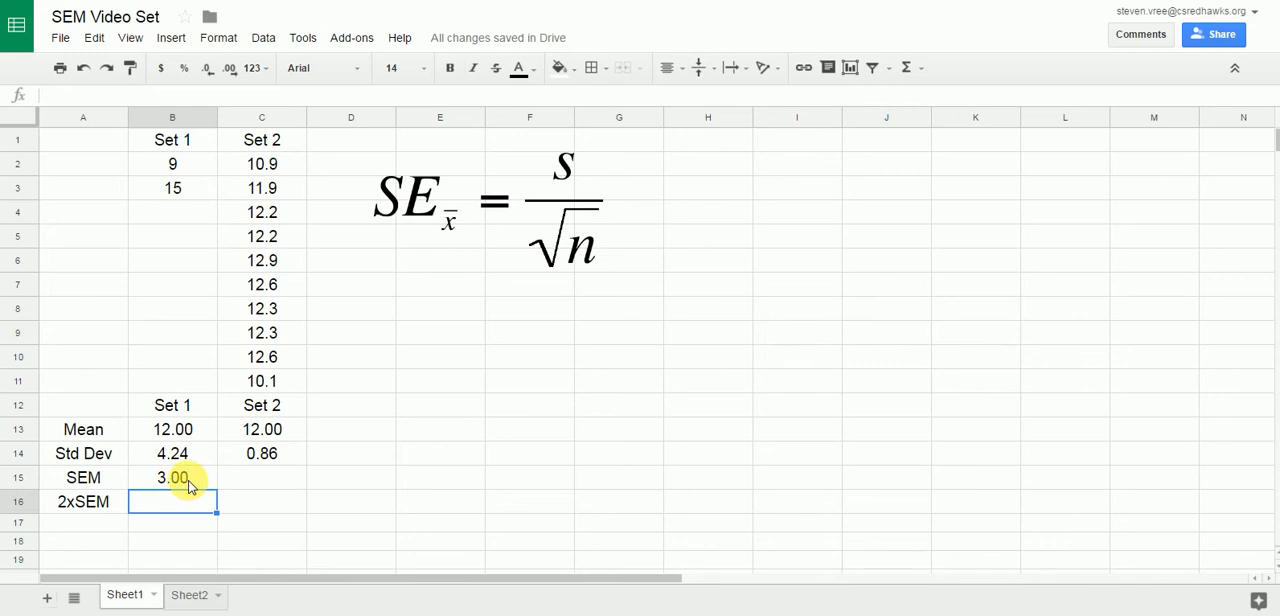
# Calculate the SEM of Set 2 in cell C15 with the formula =0.86/sqrt(10).
pyautogui.click(251, 479)
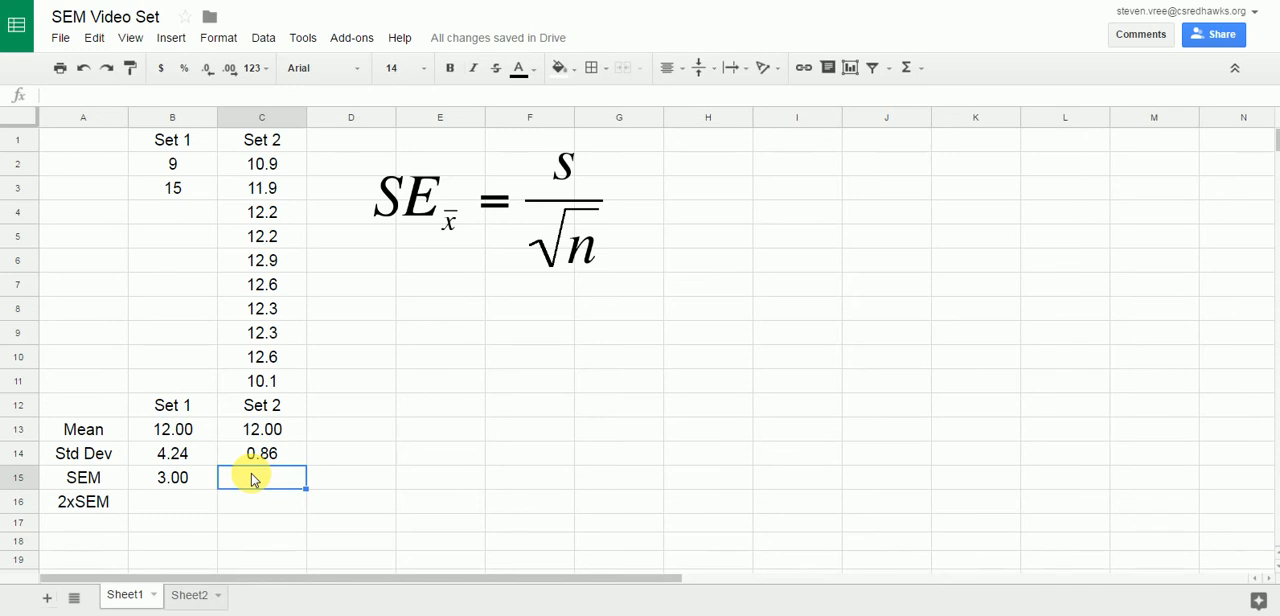
pyautogui.write('=')
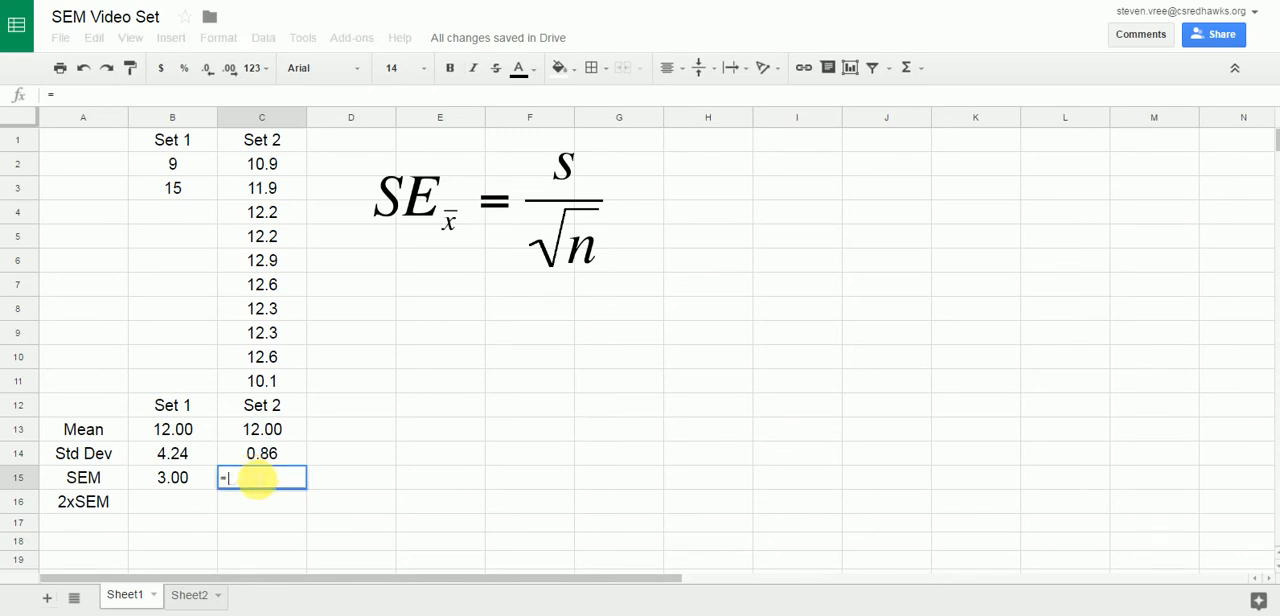
pyautogui.write('0.86')
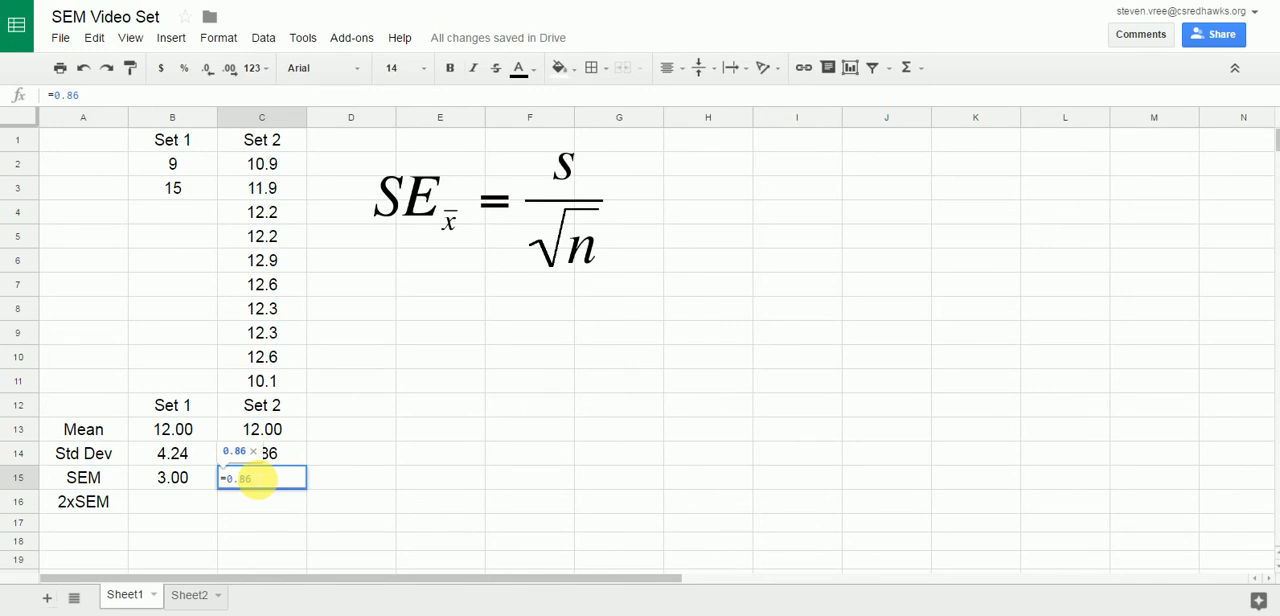
pyautogui.write('/s')
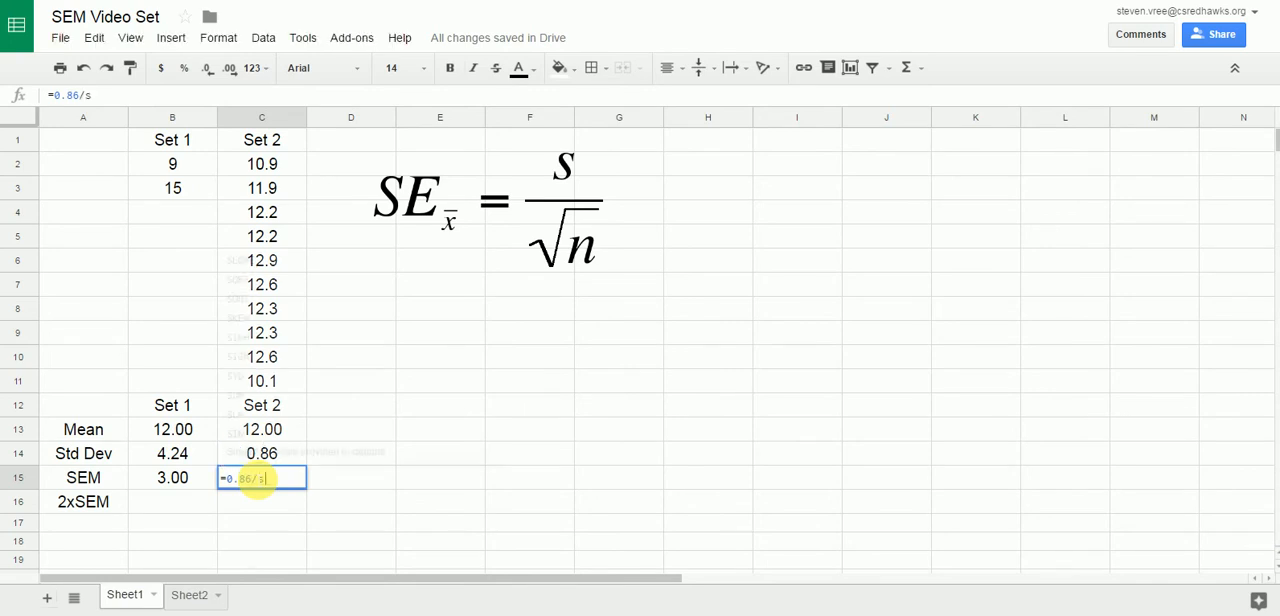
pyautogui.write('qrt')
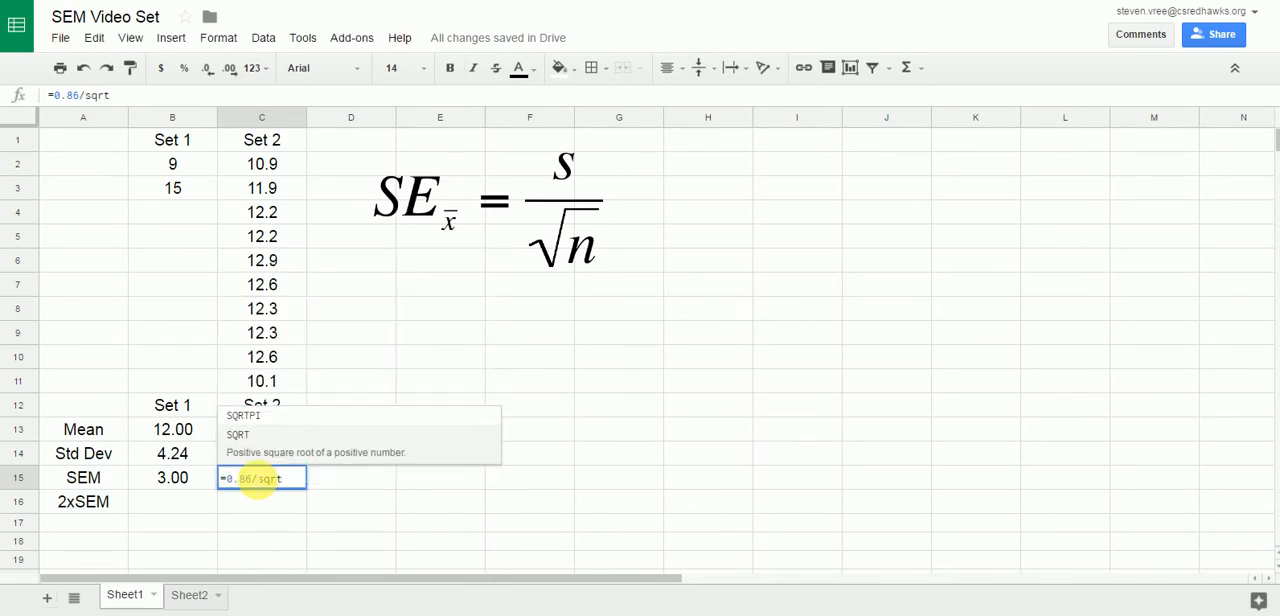
pyautogui.write('(')
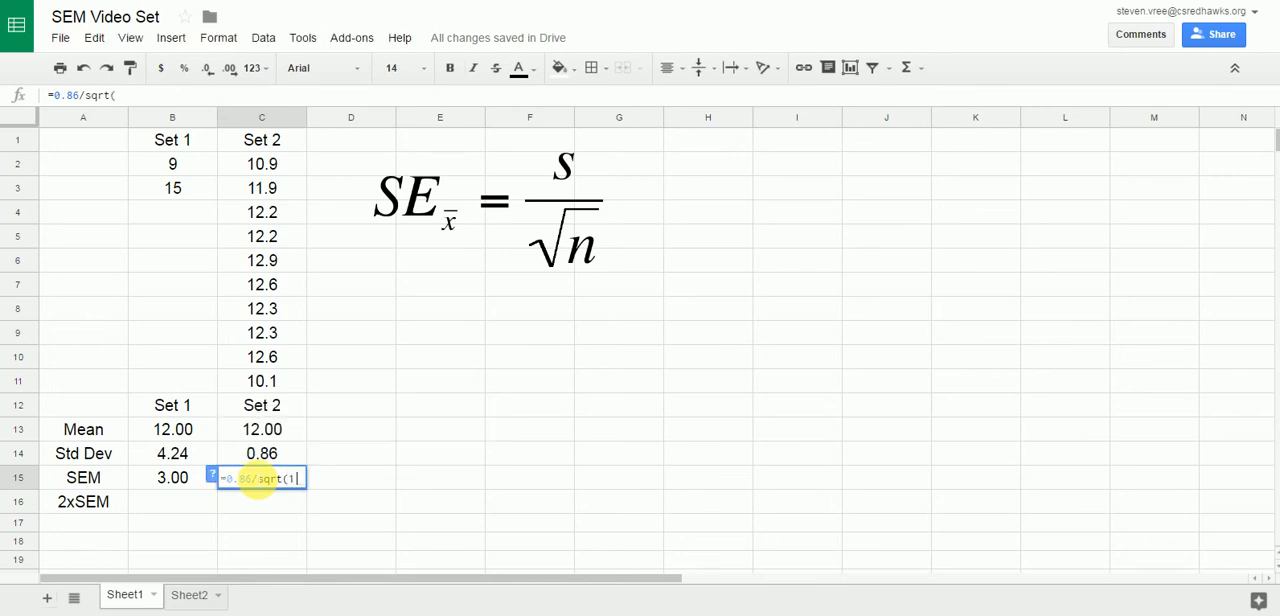
pyautogui.write('10)')
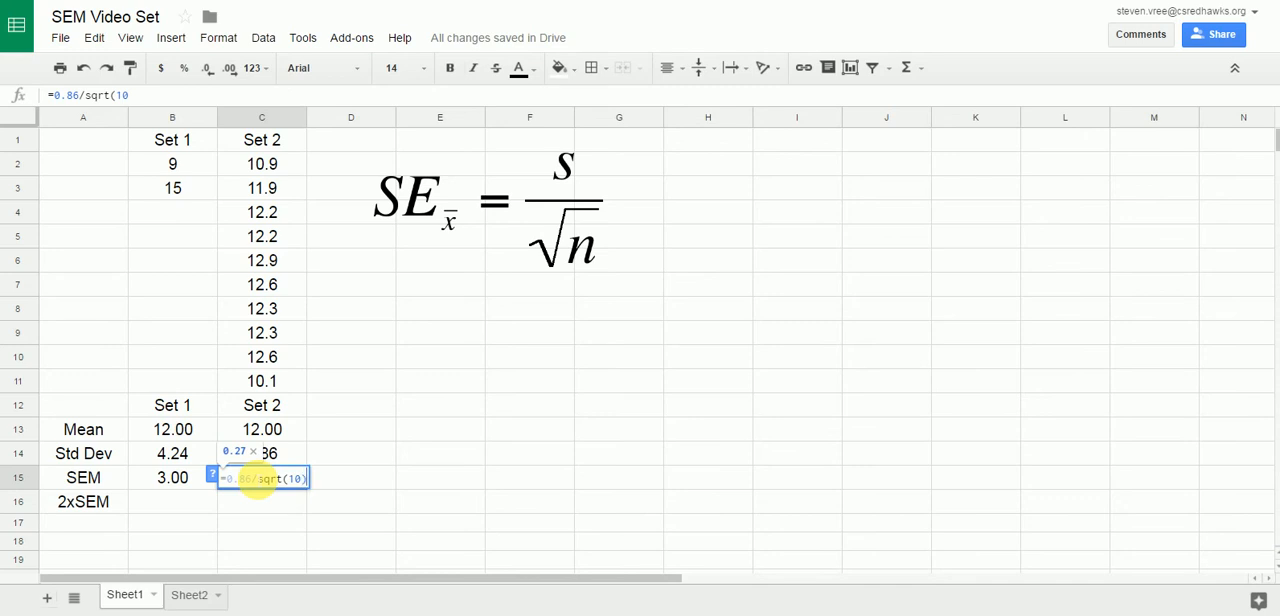
pyautogui.press('Return')
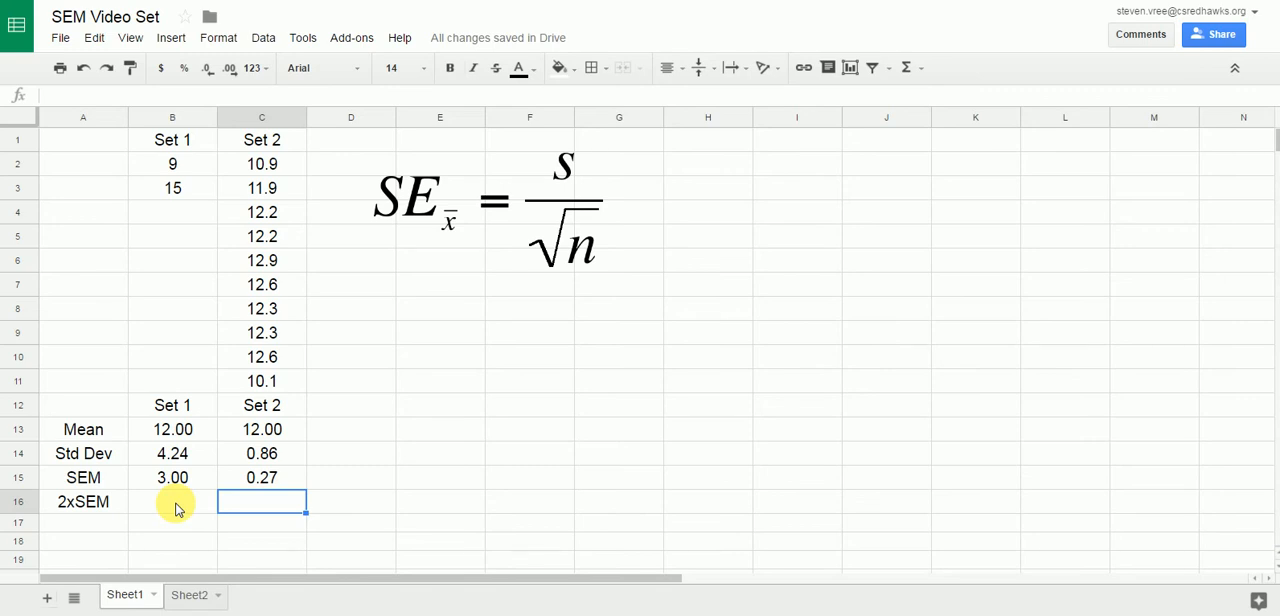
# Enter the 2xSEM values, 6 for Set 1 in cell B16 and .54 for Set 2 in cell C16.
pyautogui.click(182, 502)
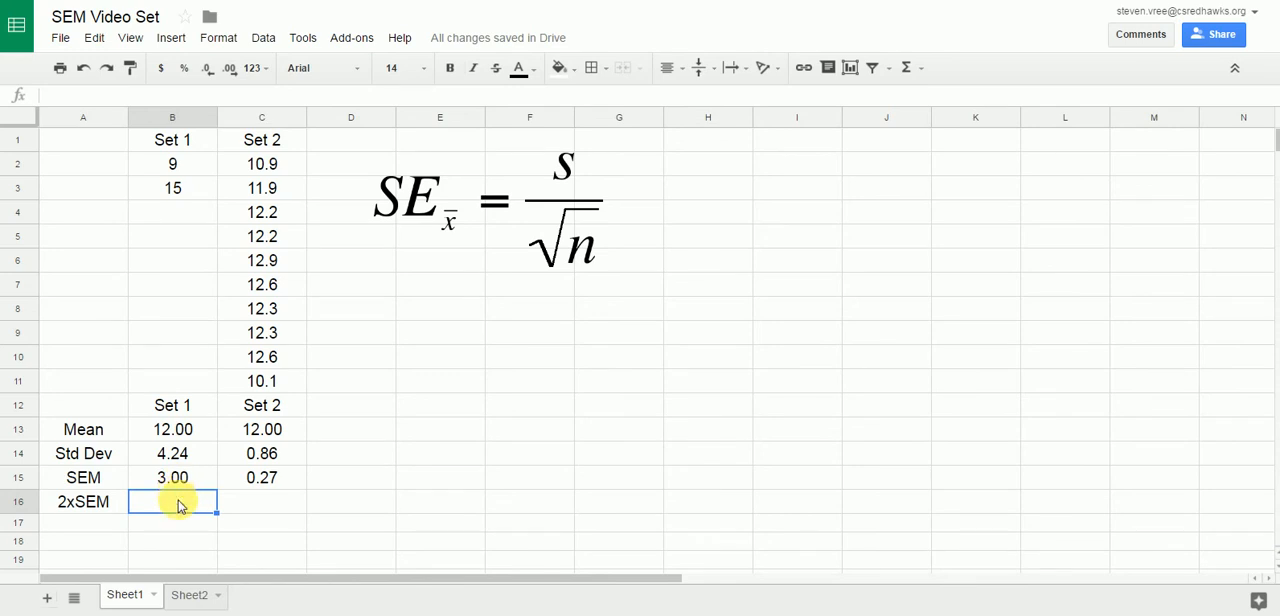
pyautogui.write('6')
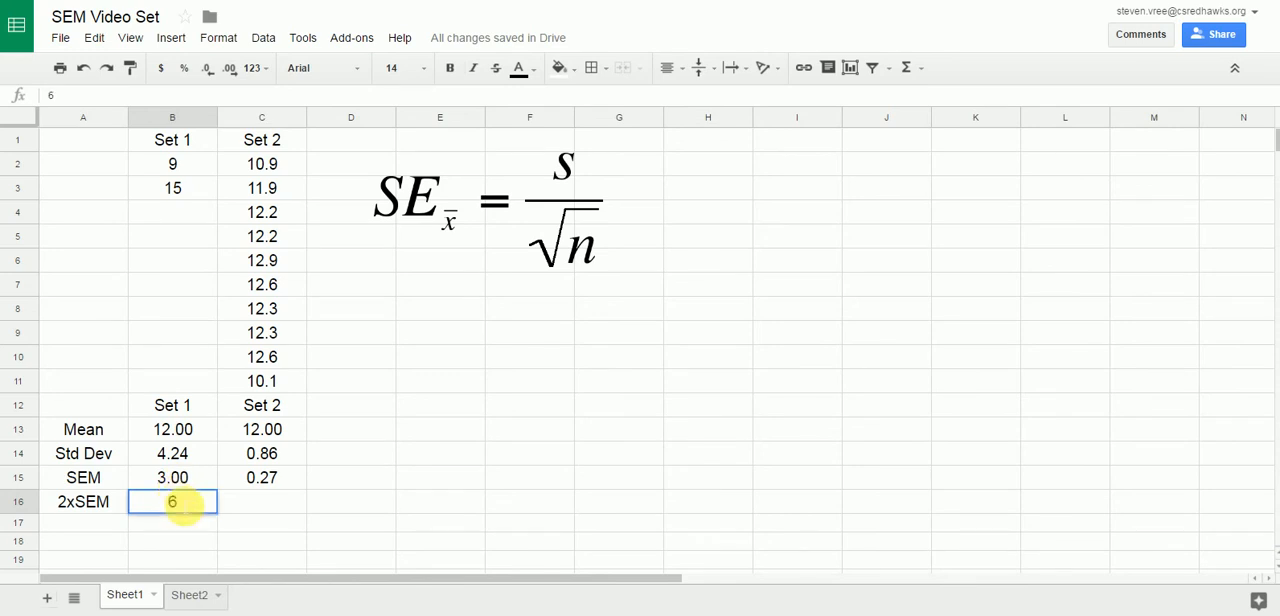
pyautogui.press('Tab')
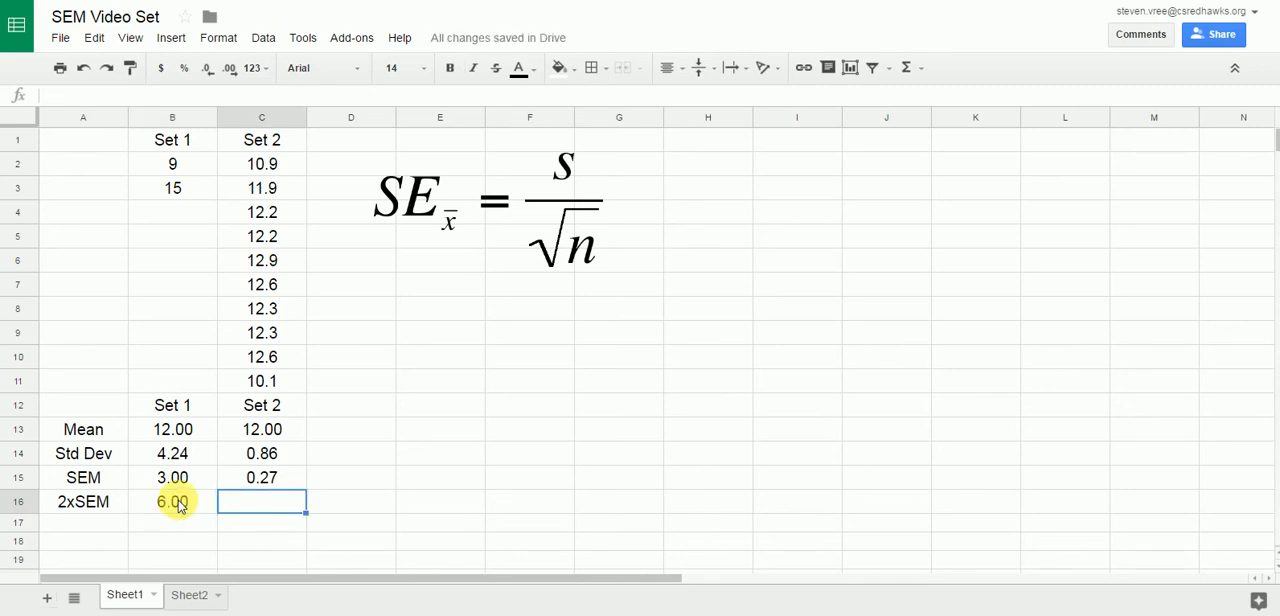
pyautogui.write('.54')
pyautogui.press('Return')
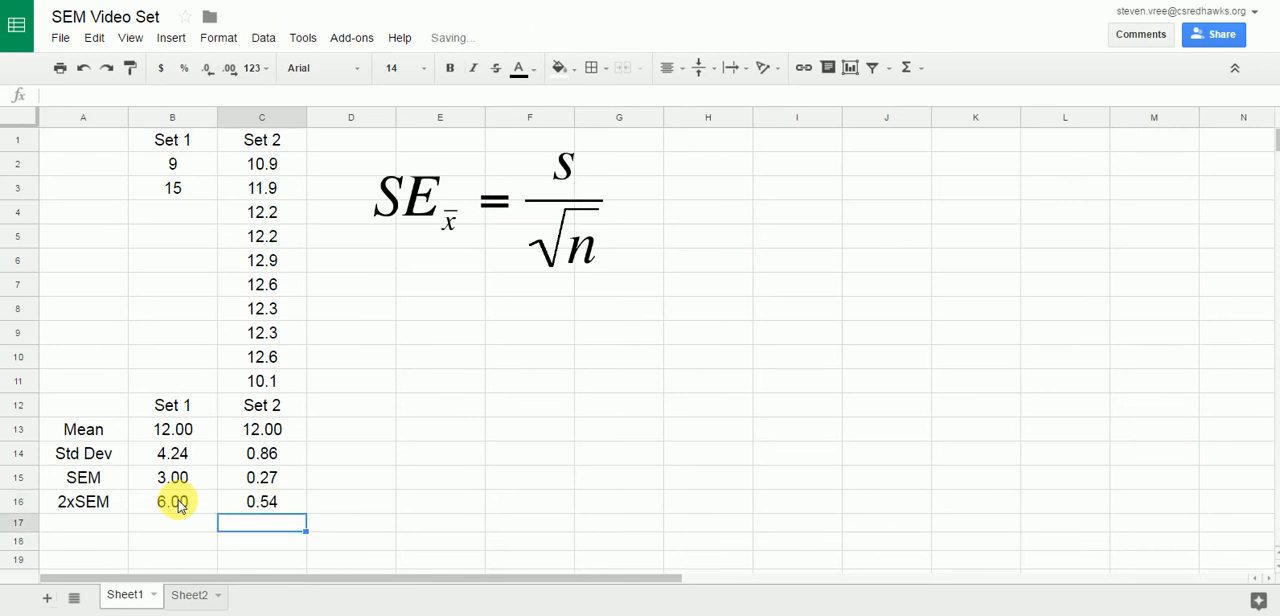
# Review the 2xSEM values of both sets in row 16 against the Set 2 data in C2:C11.
pyautogui.press('Up')
pyautogui.press('Right')
pyautogui.press('Left')
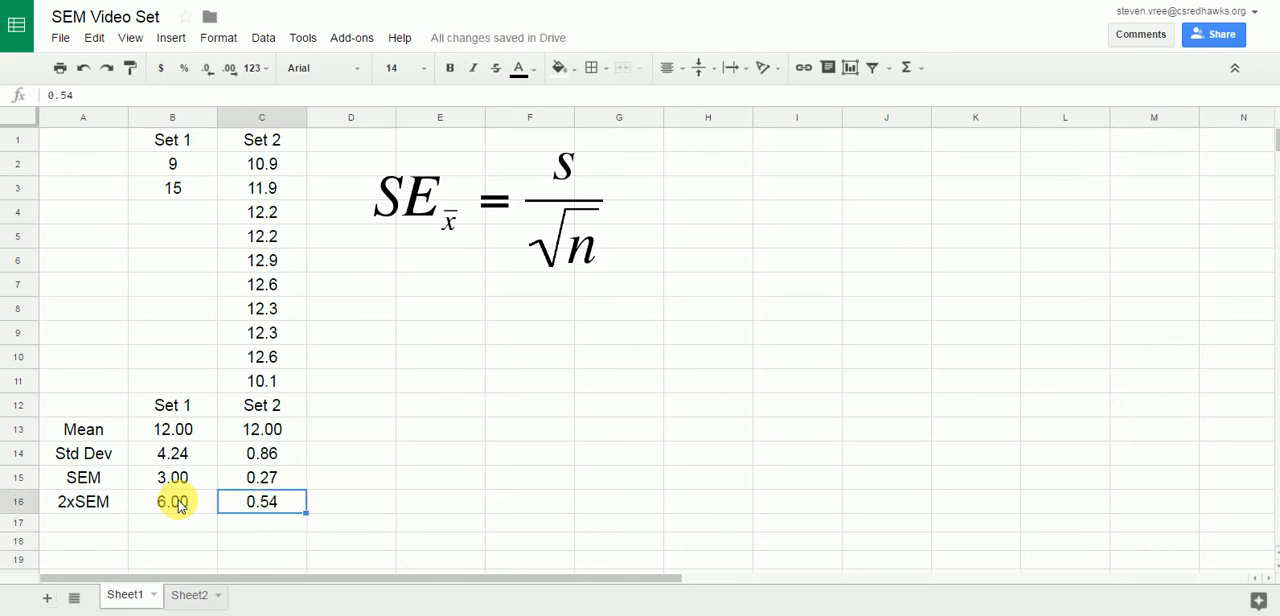
pyautogui.click(178, 506)
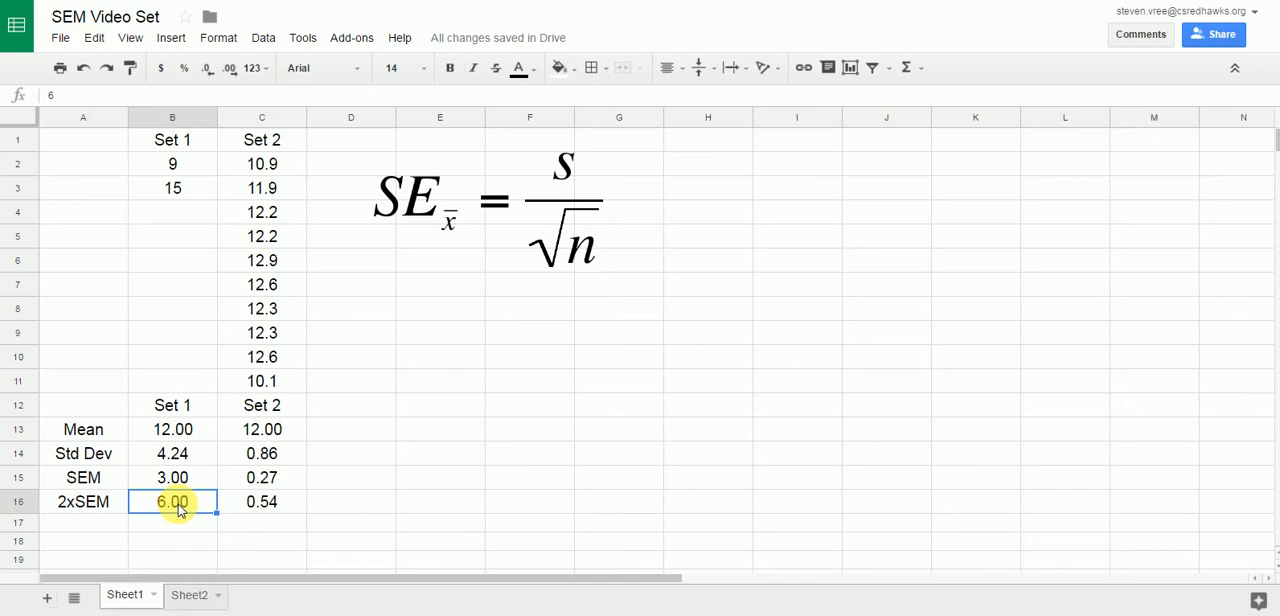
pyautogui.click(317, 508)
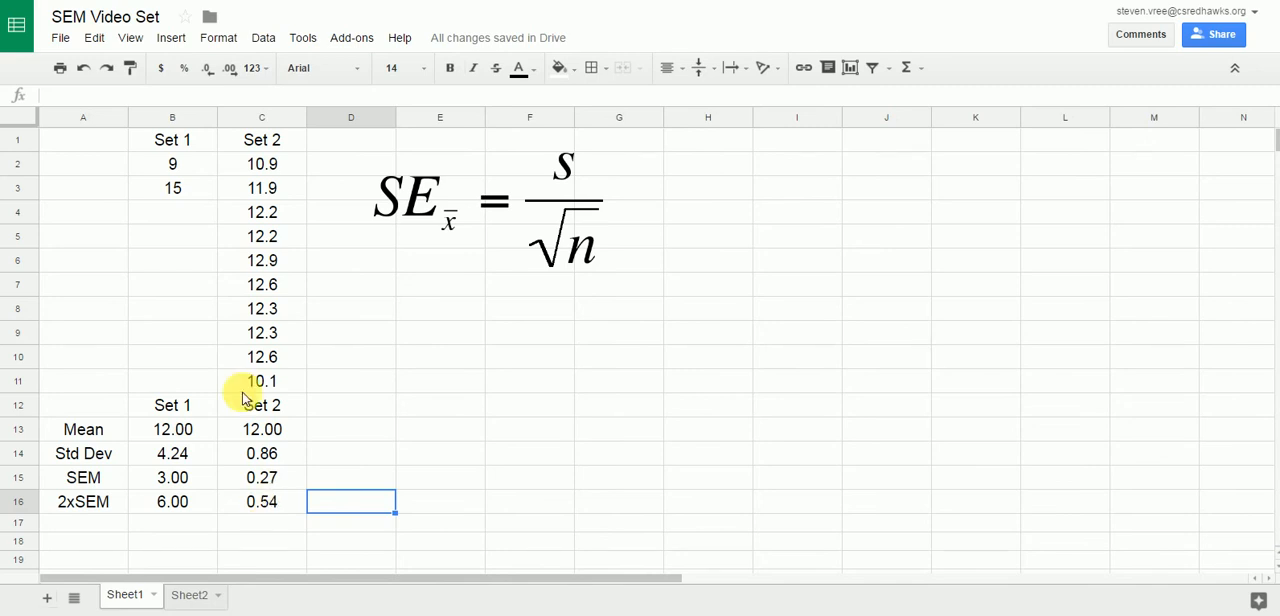
pyautogui.click(259, 165)
pyautogui.moveTo(256, 226); pyautogui.dragTo(260, 382)
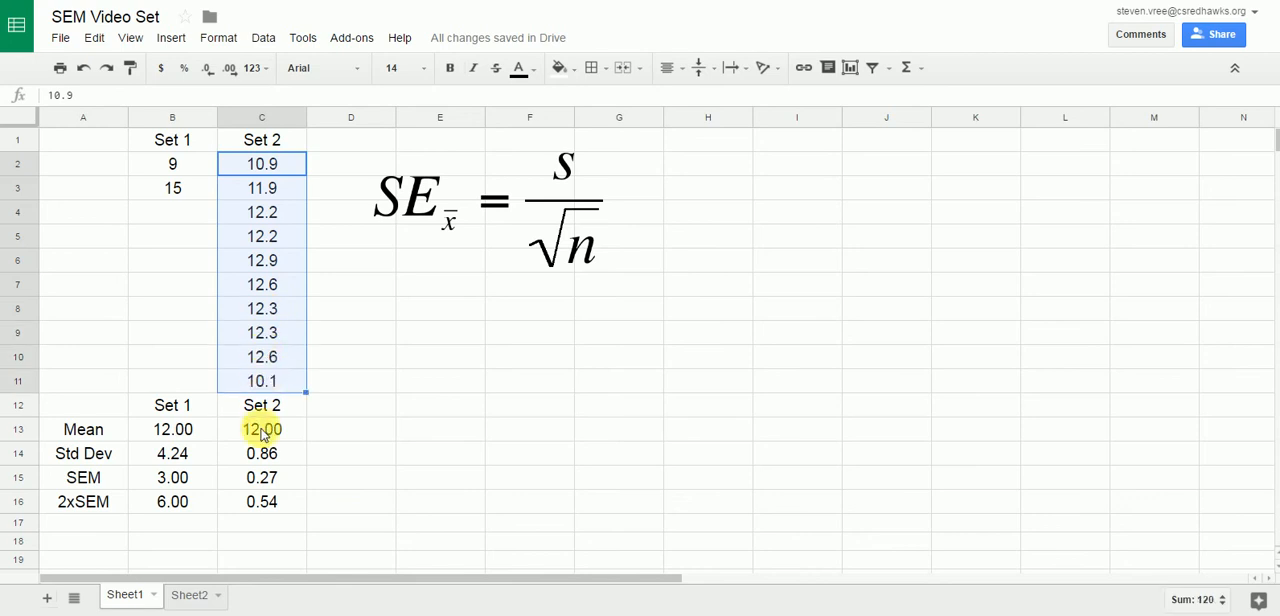
pyautogui.click(258, 512)
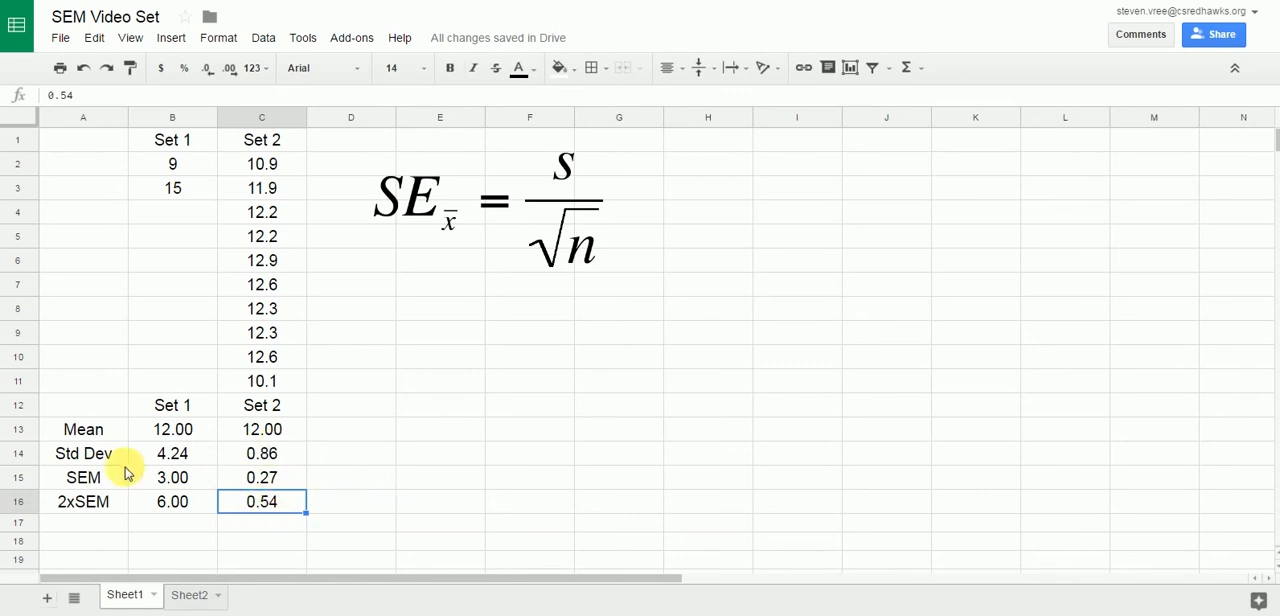
# Try to chart the Mean row alone, without the set headings, and delete the resulting chart.
pyautogui.moveTo(98, 432); pyautogui.dragTo(262, 433)
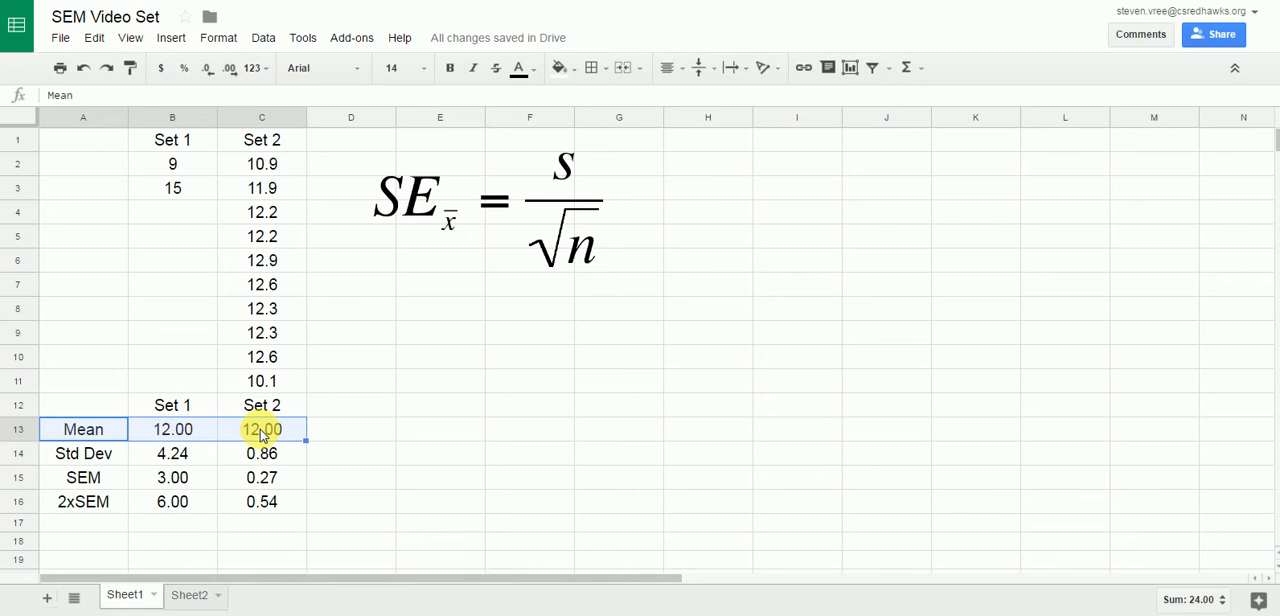
pyautogui.click(850, 68)
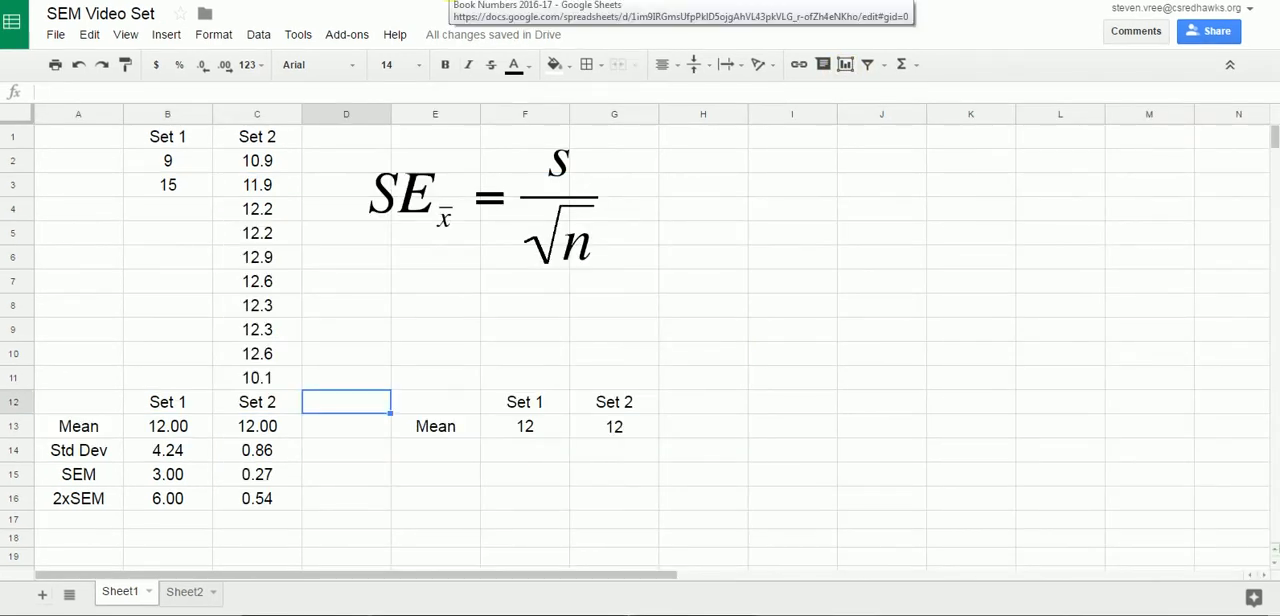
pyautogui.click(461, 413)
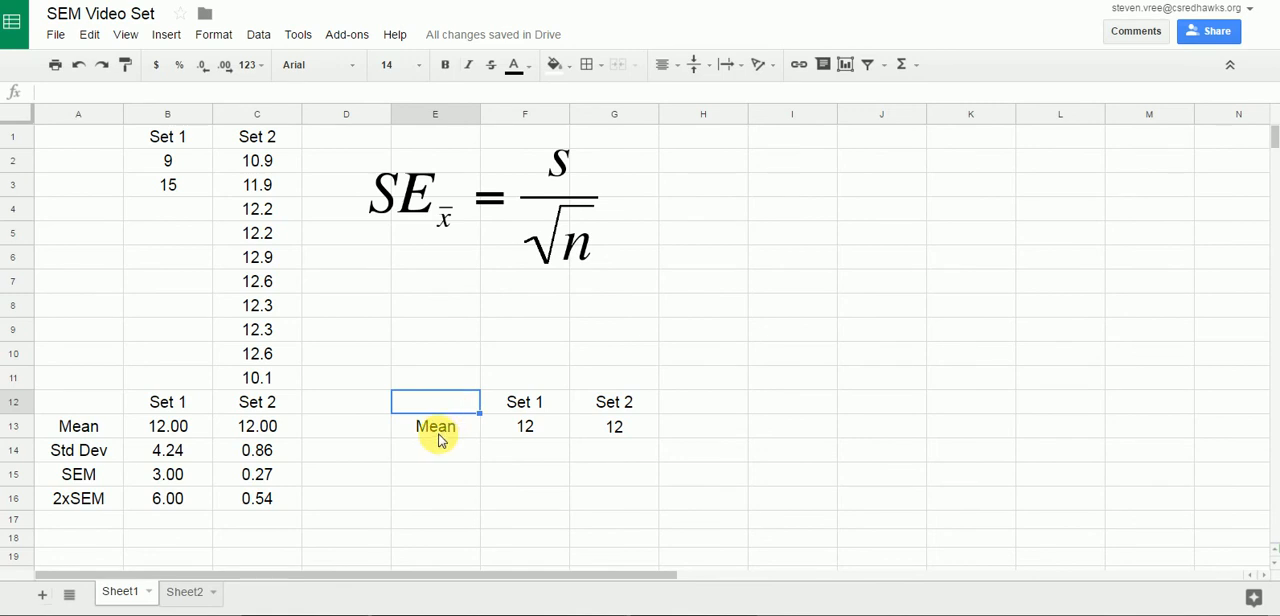
pyautogui.moveTo(438, 432); pyautogui.dragTo(591, 427)
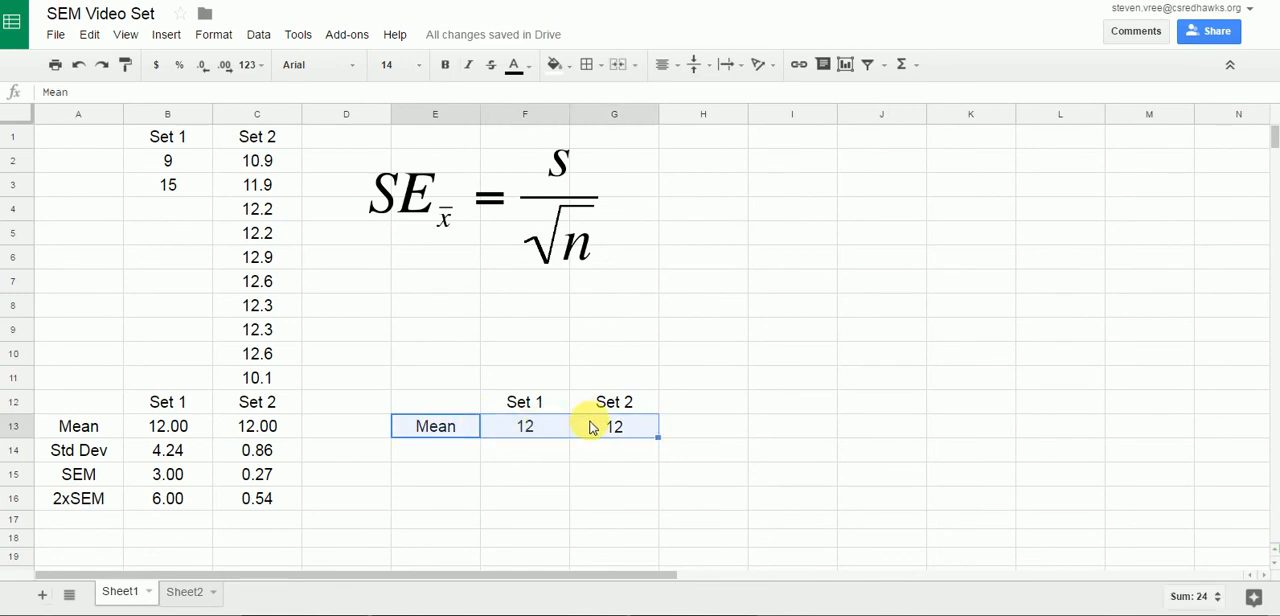
pyautogui.click(848, 66)
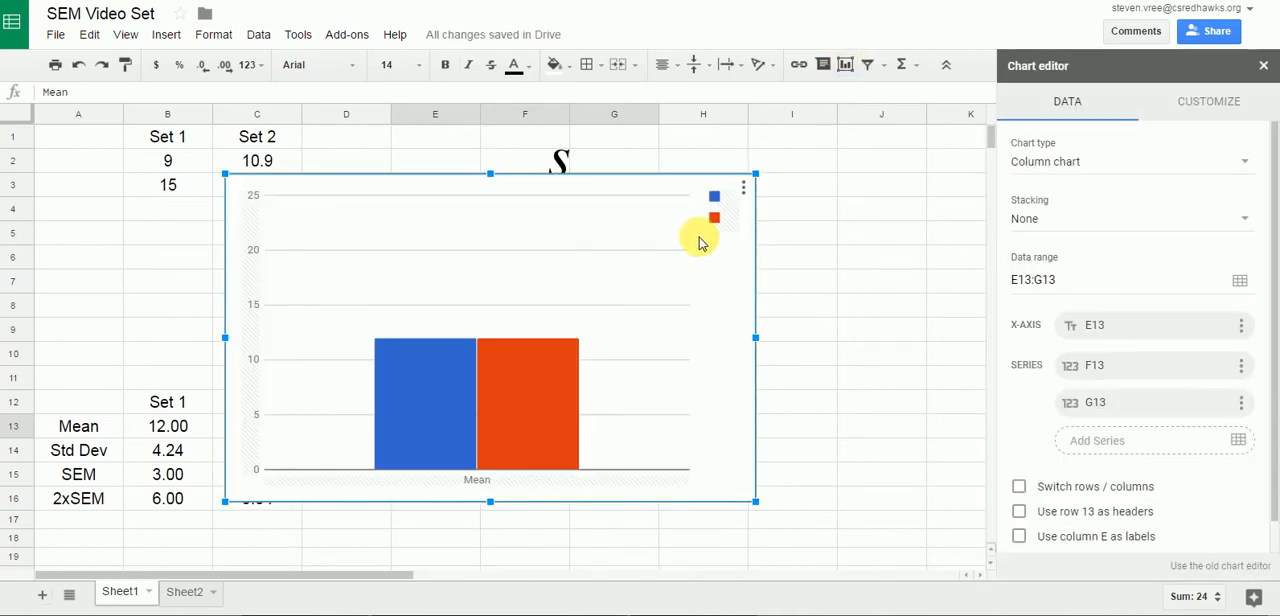
pyautogui.click(746, 190)
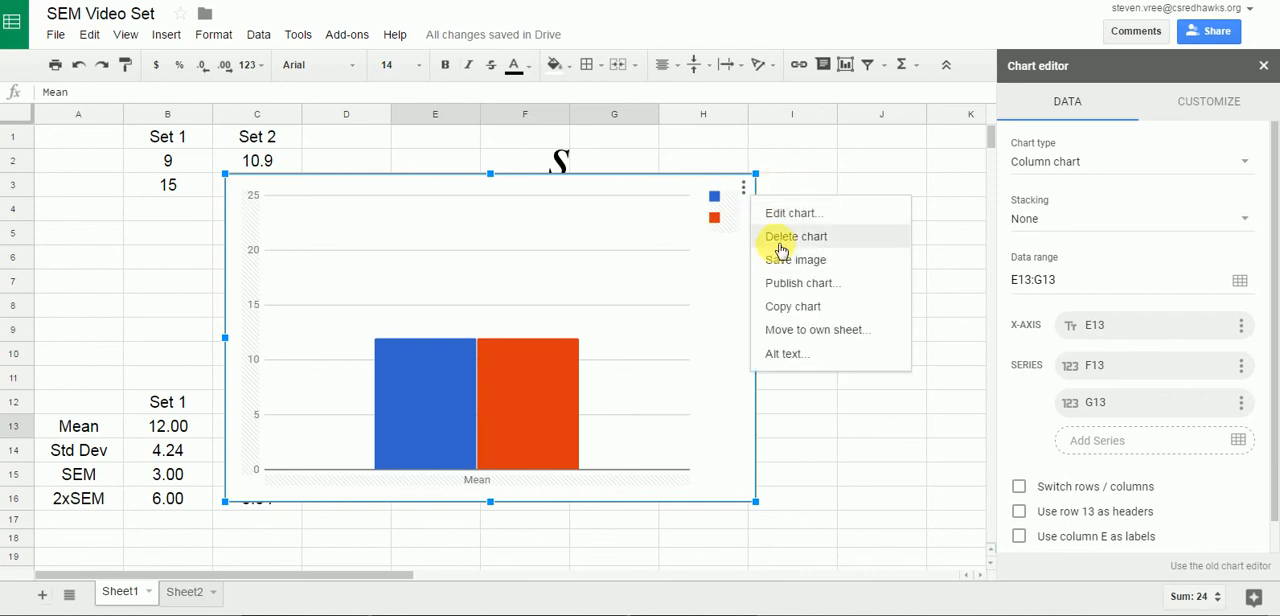
pyautogui.click(777, 240)
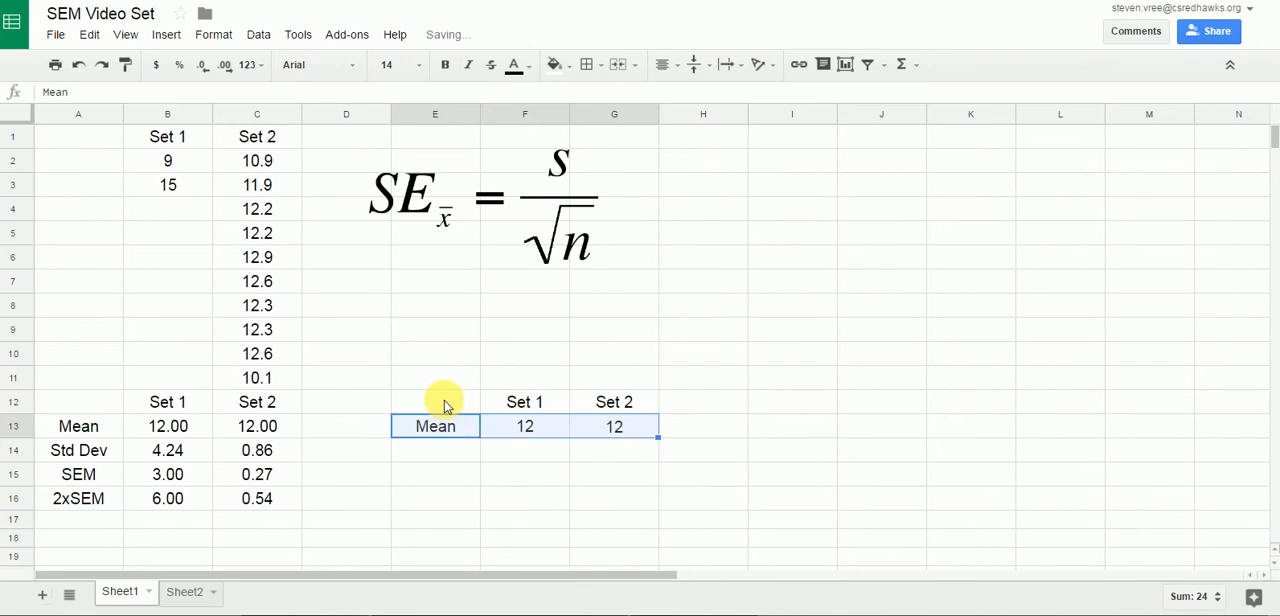
# Insert a chart from E12:G13, including the set headings, and change its type to Column chart.
pyautogui.moveTo(443, 400); pyautogui.dragTo(591, 428)
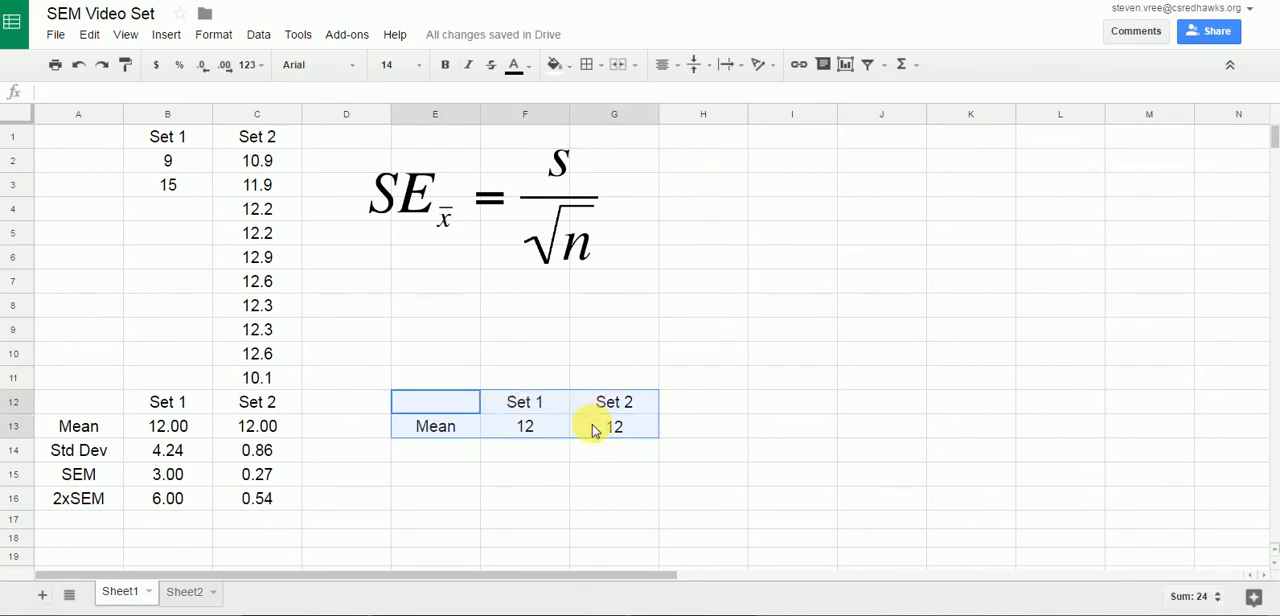
pyautogui.click(846, 66)
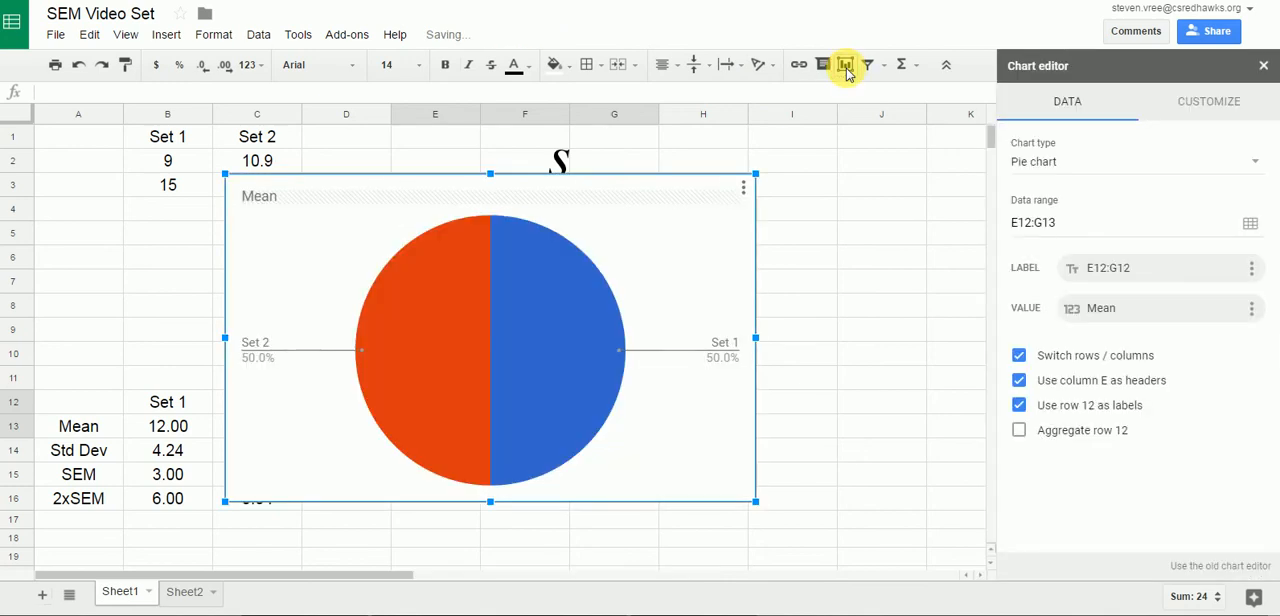
pyautogui.click(1145, 162)
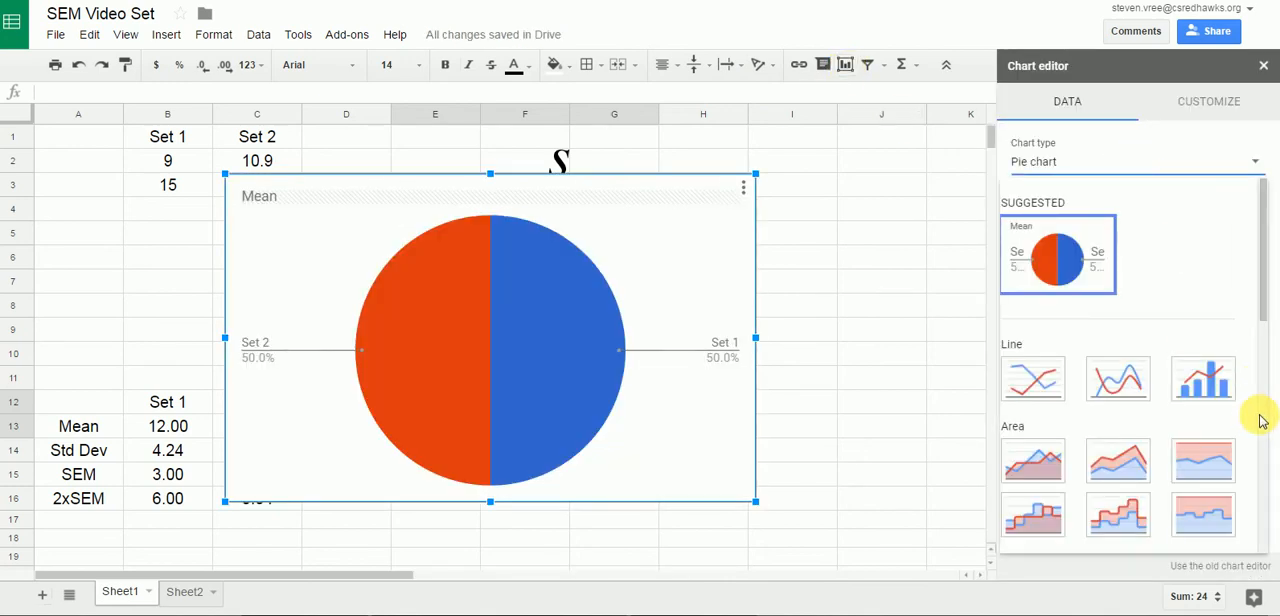
pyautogui.scroll(-1, 1260, 422)
pyautogui.scroll(-3, 1260, 422)
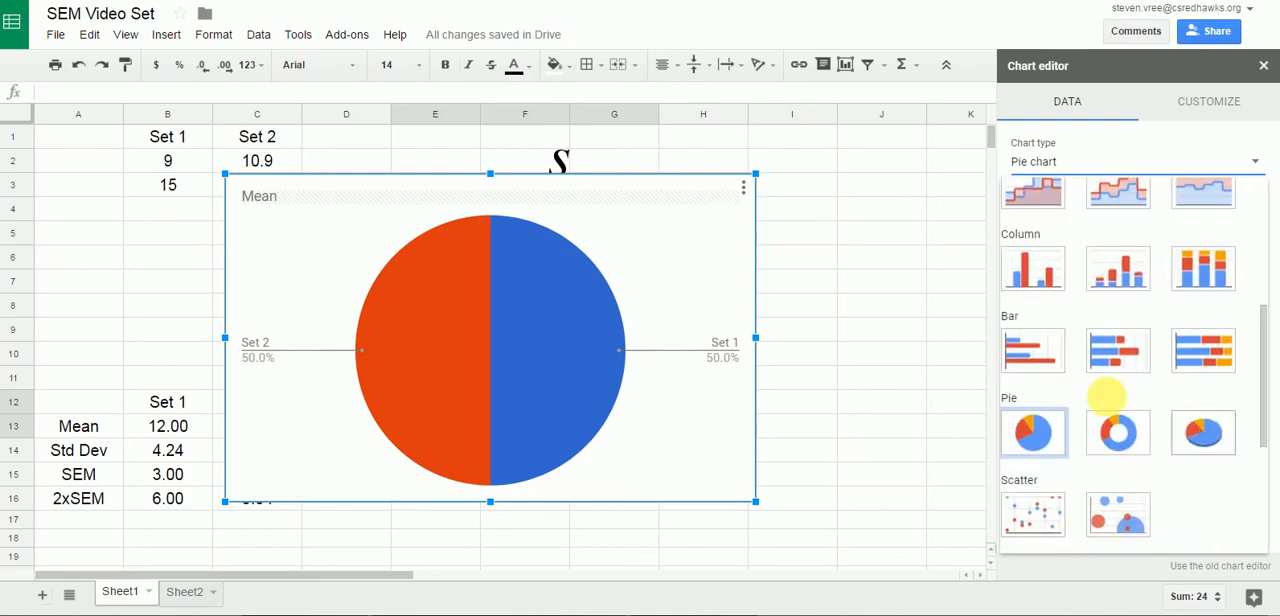
pyautogui.click(1018, 262)
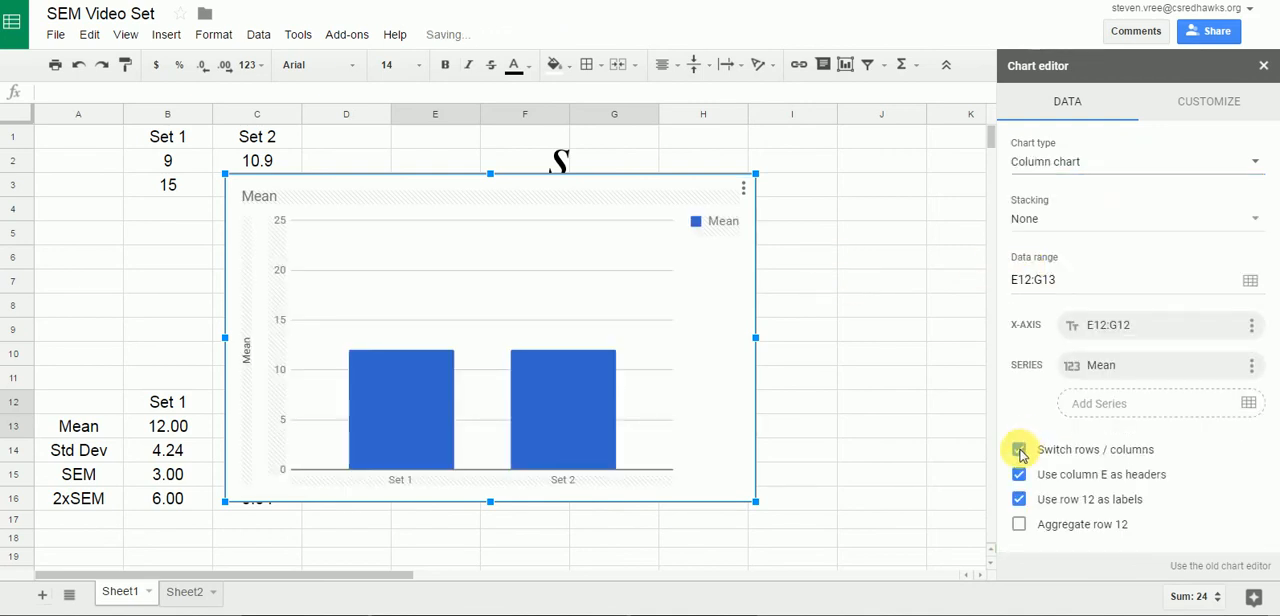
# Turn off Switch rows / columns for the chart and move it clear of the data in columns A to C.
pyautogui.click(1019, 450)
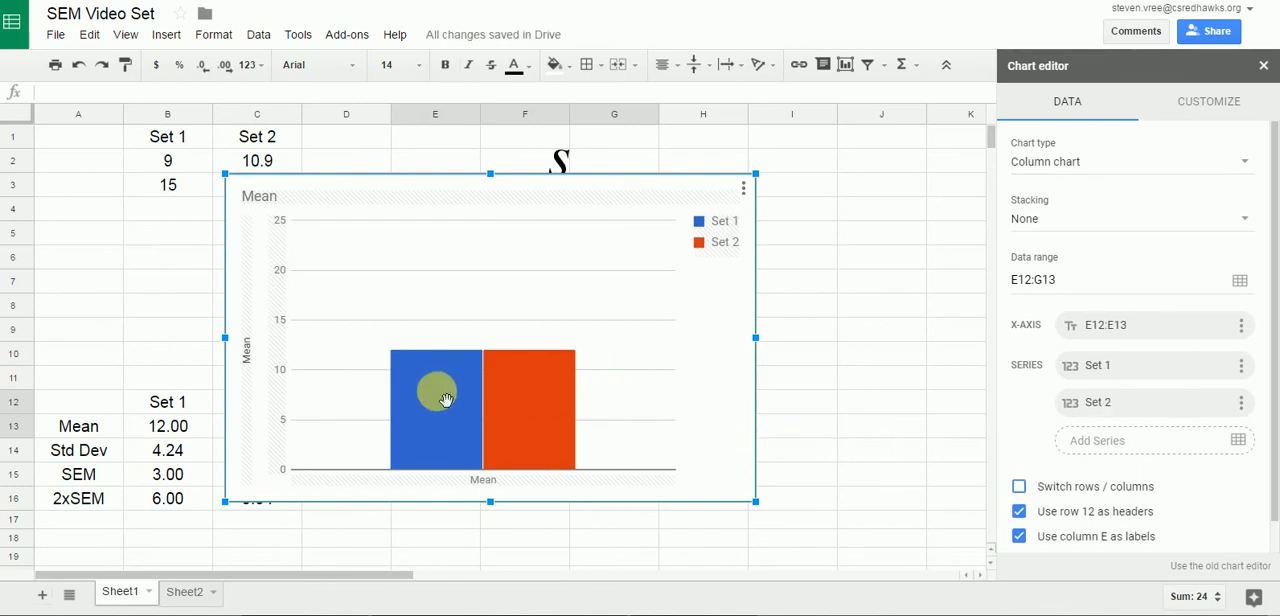
pyautogui.moveTo(517, 404)
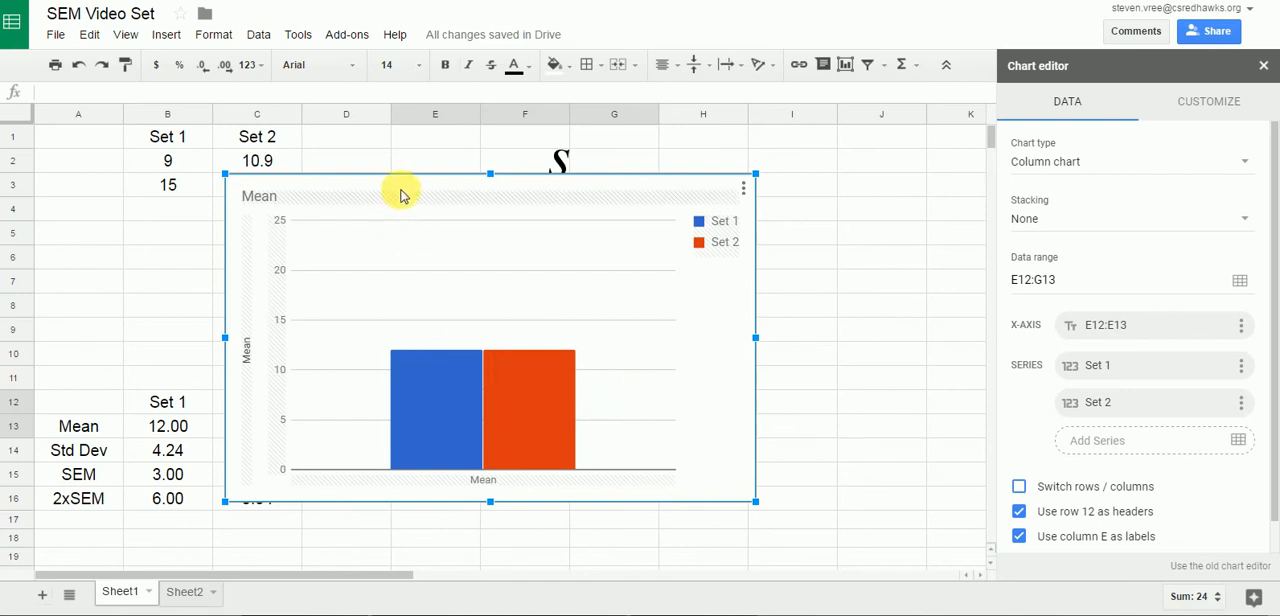
pyautogui.moveTo(403, 190); pyautogui.dragTo(517, 160)
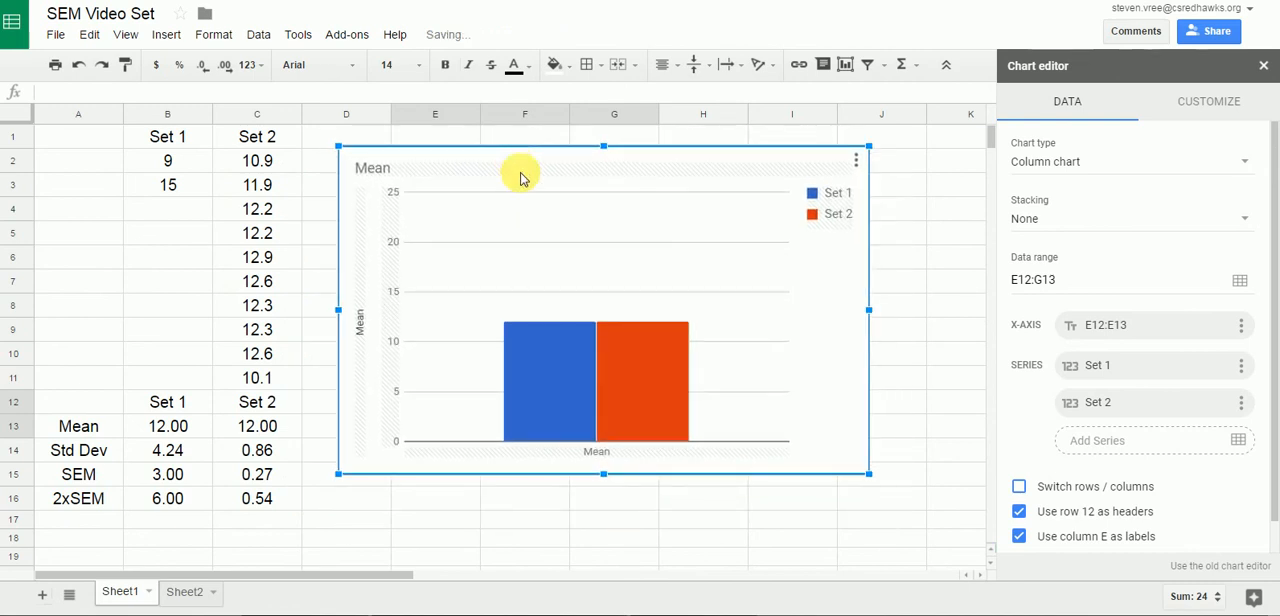
# Change the chart's title to "Mean w/2xSEM".
pyautogui.click(1201, 110)
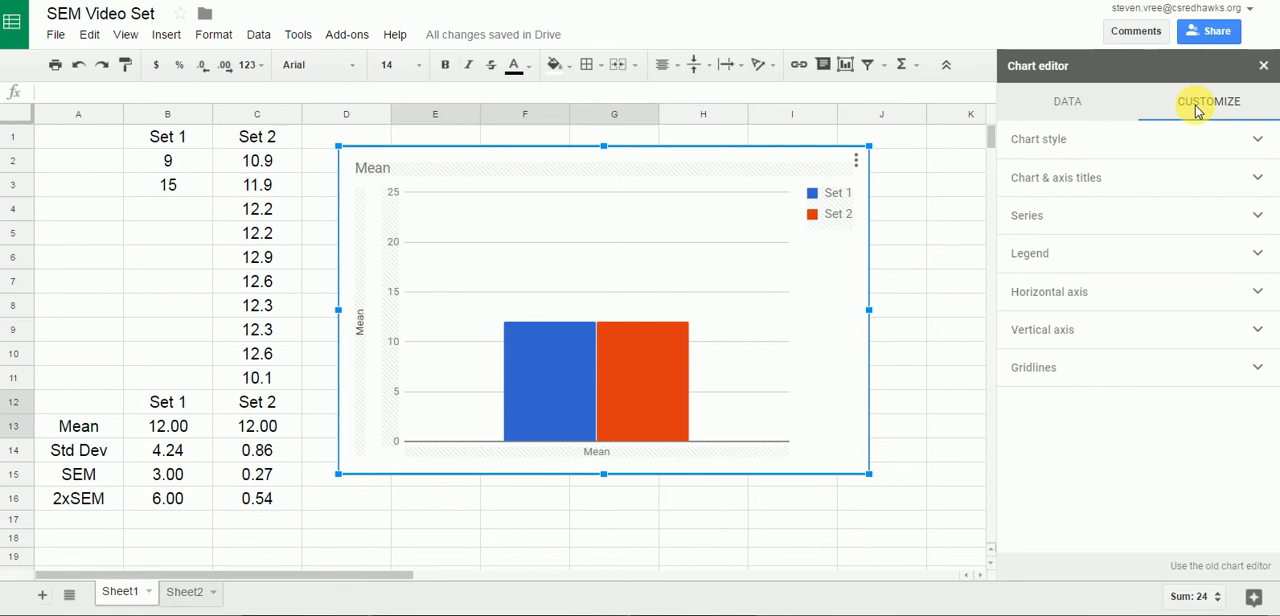
pyautogui.click(1090, 188)
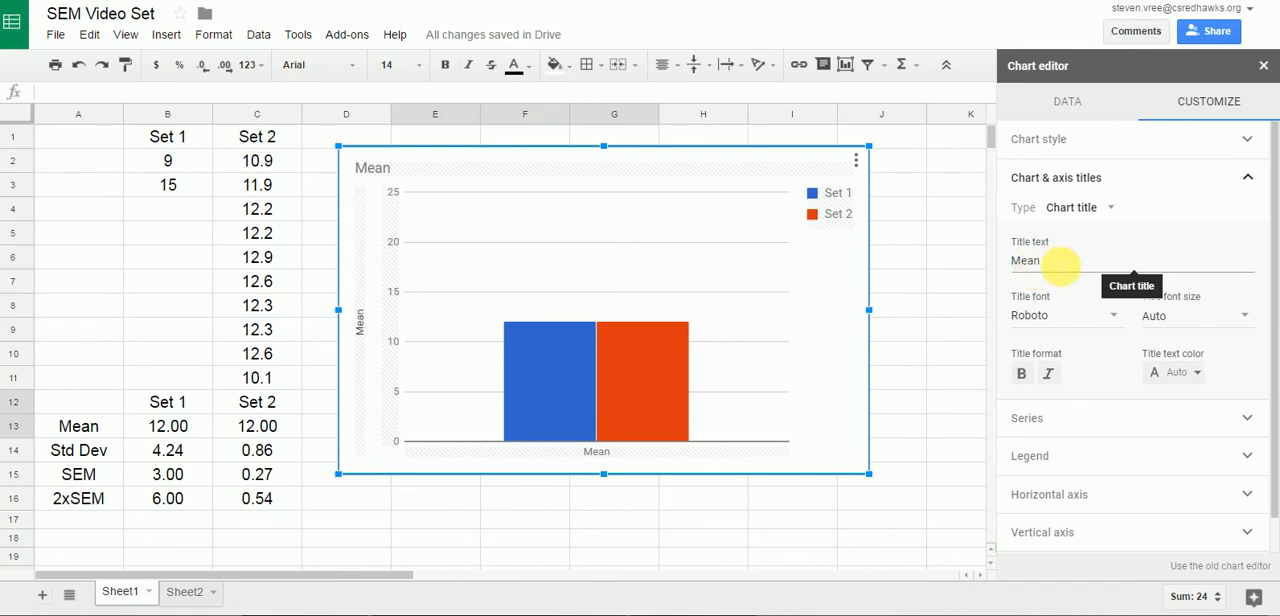
pyautogui.click(1060, 265)
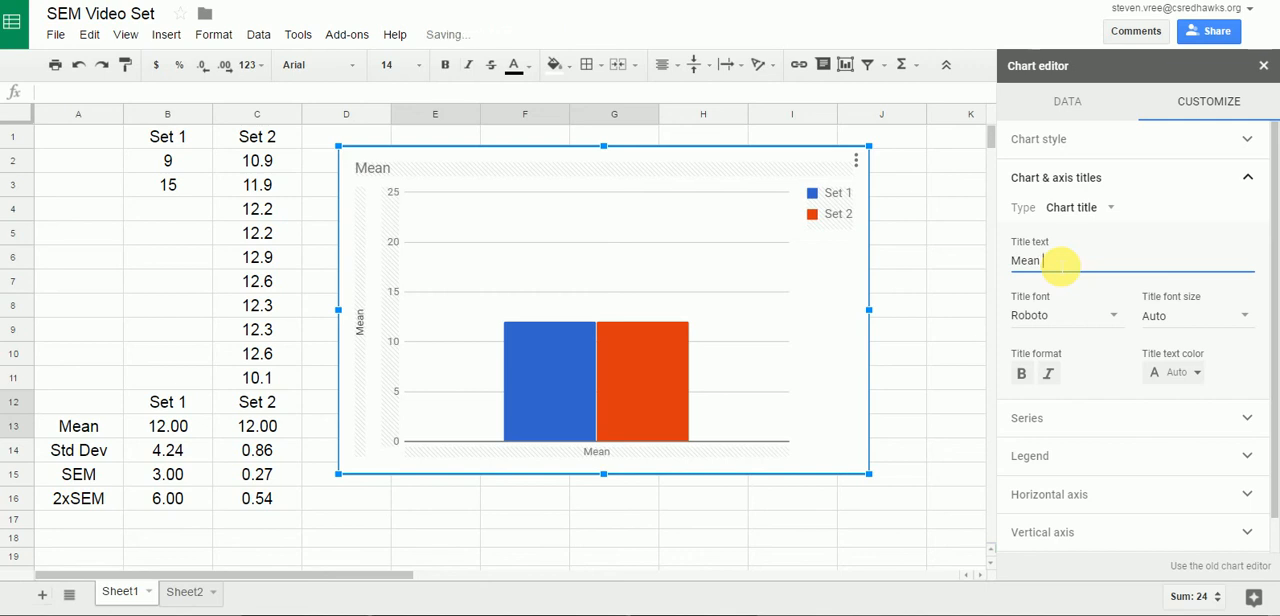
pyautogui.write('w/')
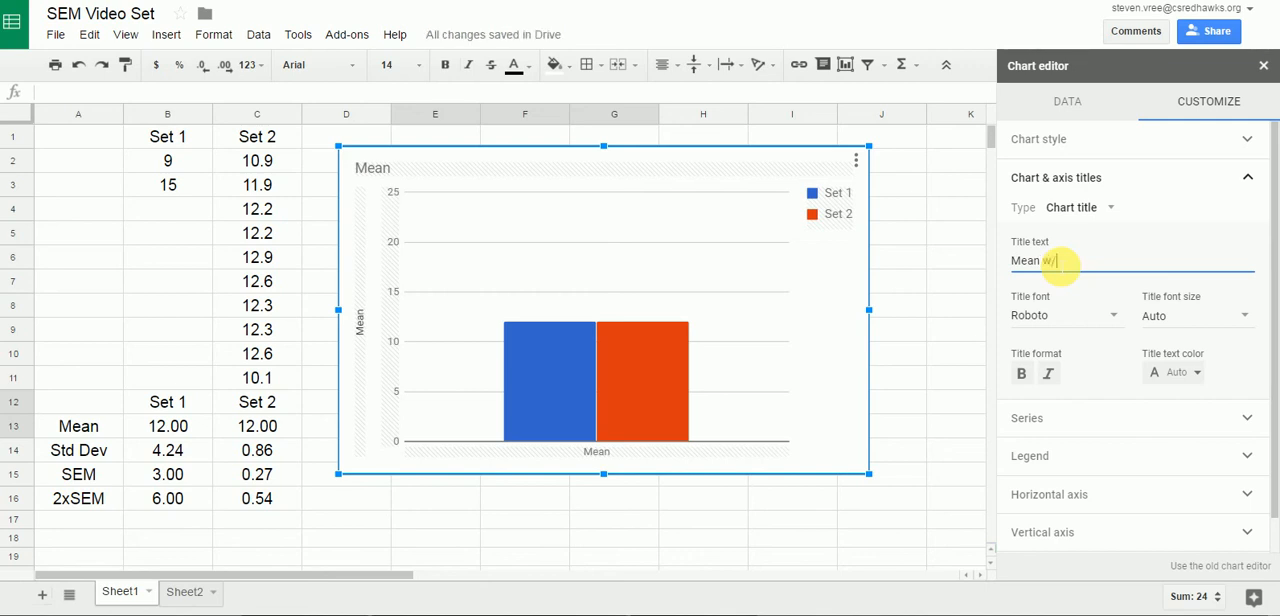
pyautogui.write('2x')
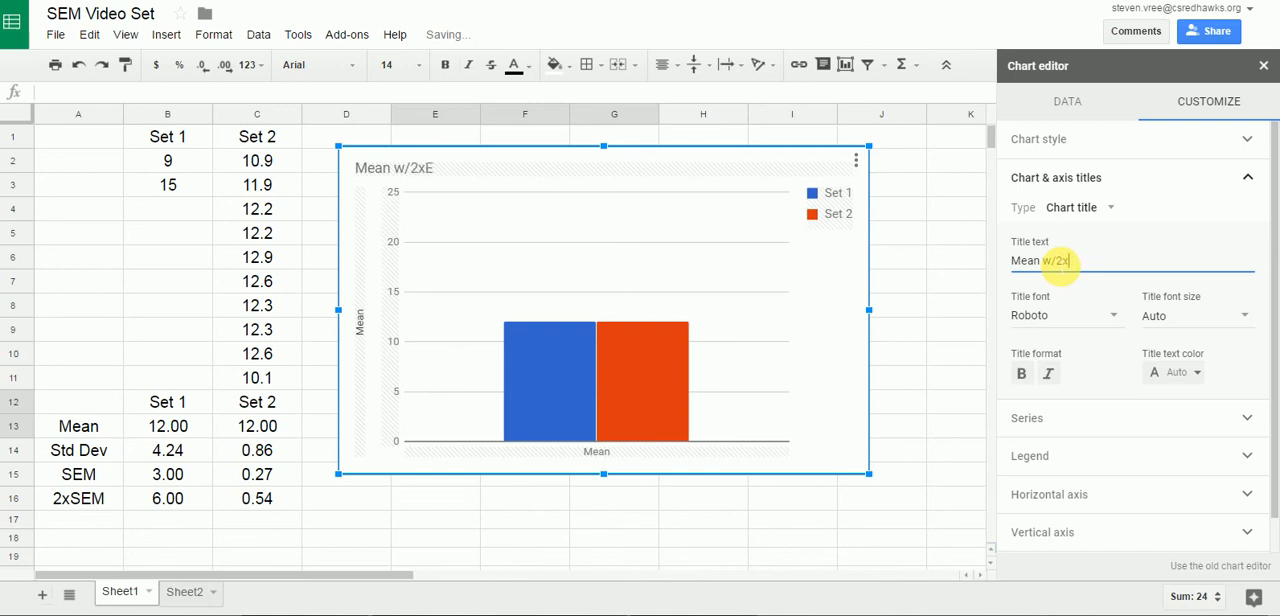
pyautogui.write('SEM')
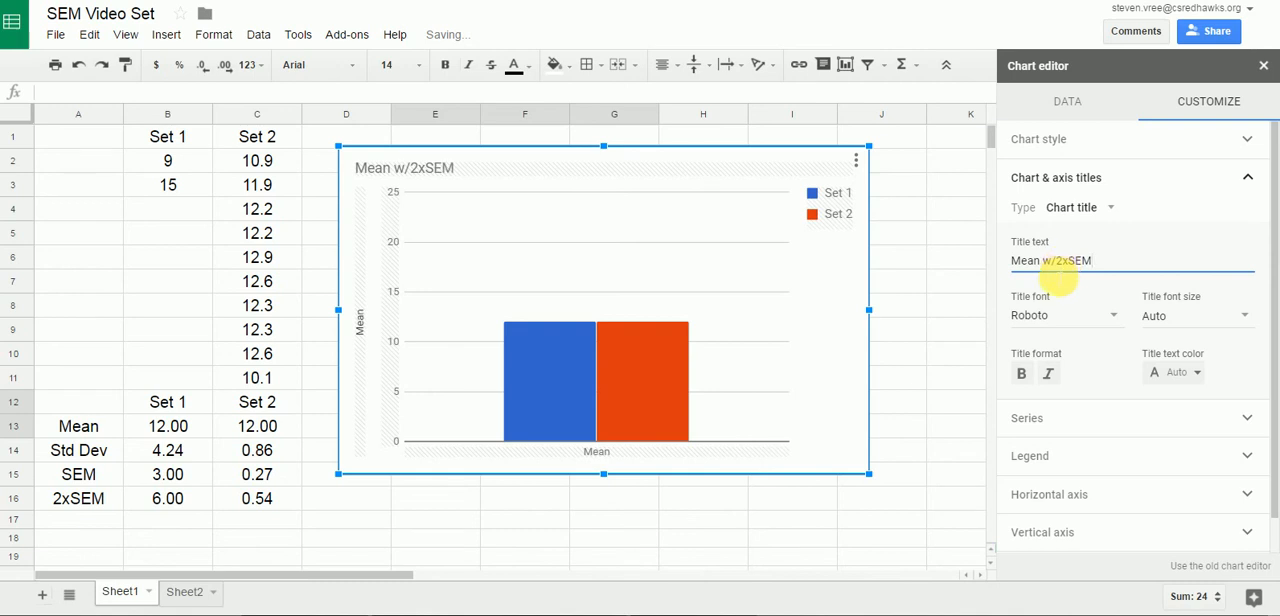
# Turn on error bars for all series in the chart and change the Set 1 error bar type to Constant.
pyautogui.click(1025, 421)
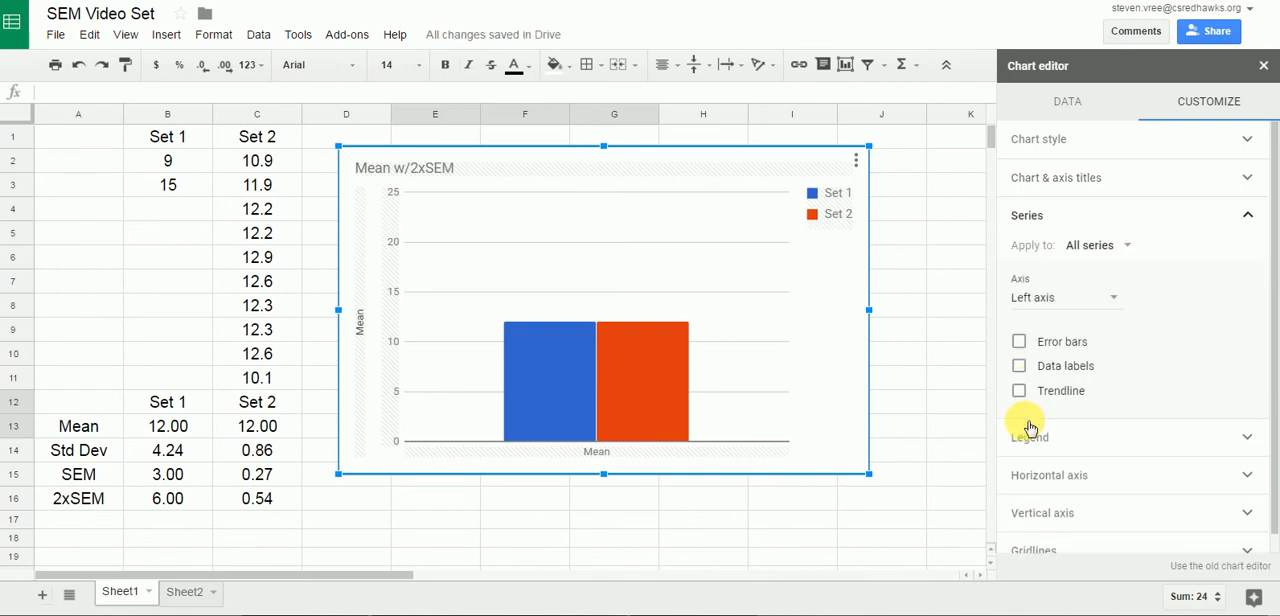
pyautogui.click(1019, 342)
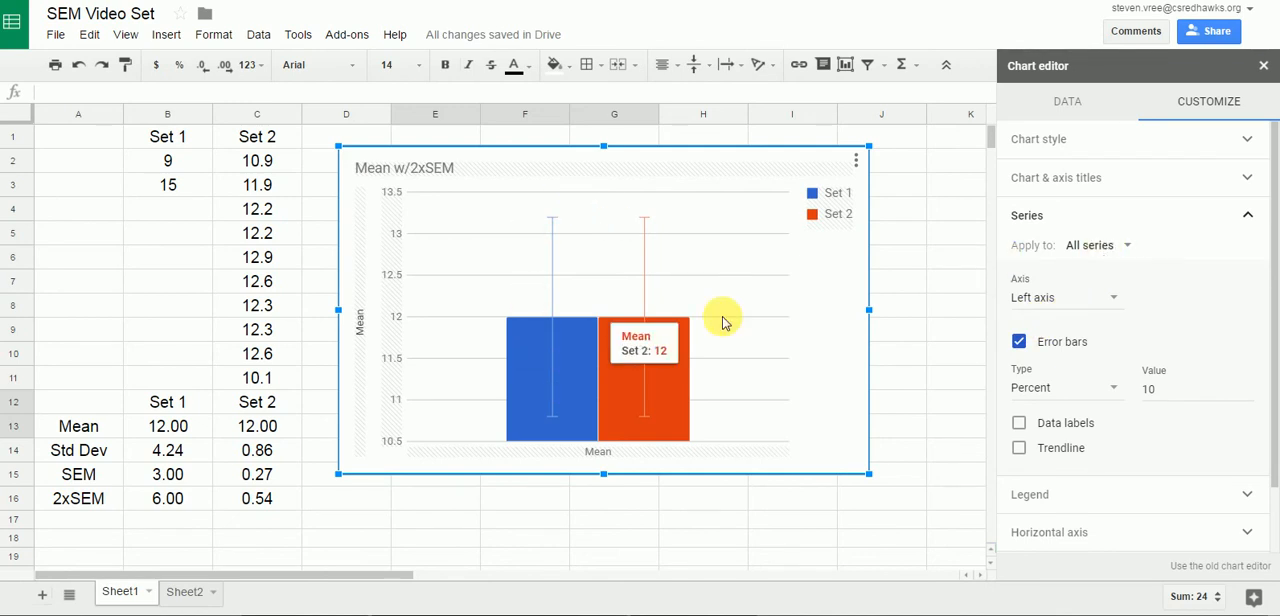
pyautogui.click(1113, 244)
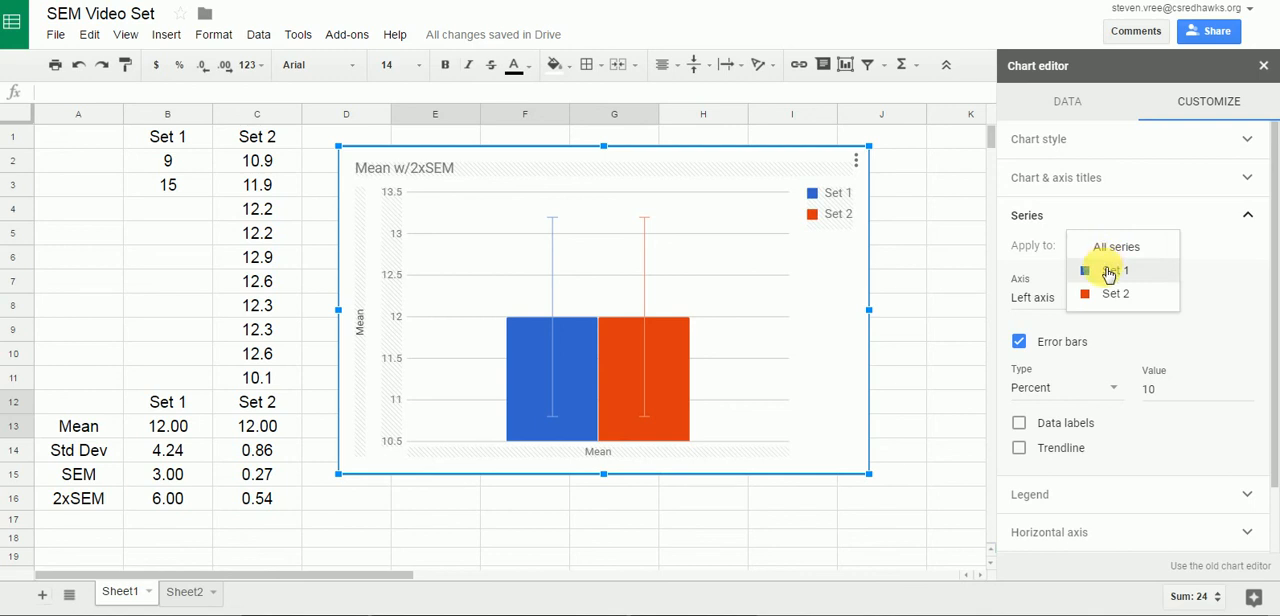
pyautogui.click(1108, 273)
pyautogui.click(1108, 272)
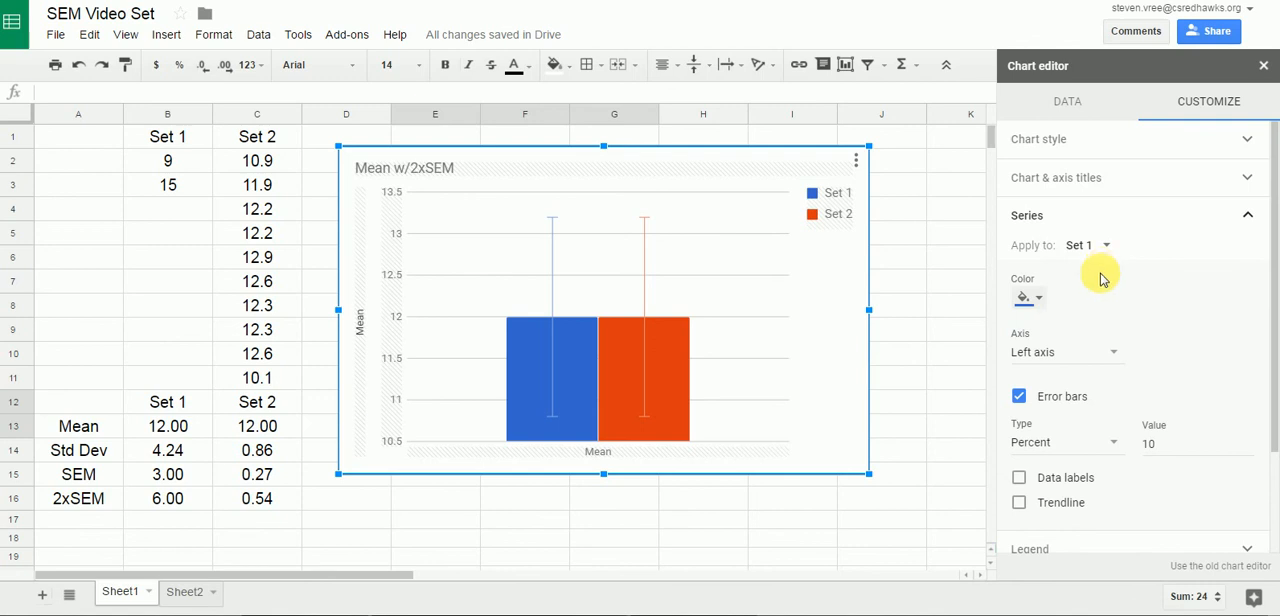
pyautogui.click(1059, 446)
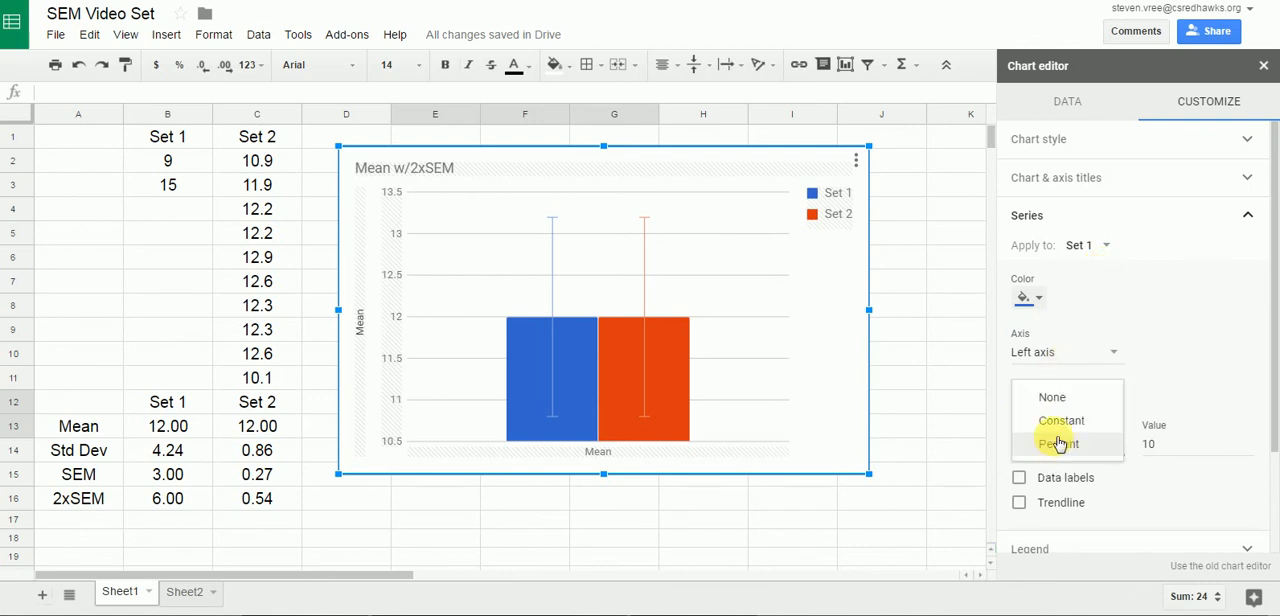
pyautogui.click(1058, 420)
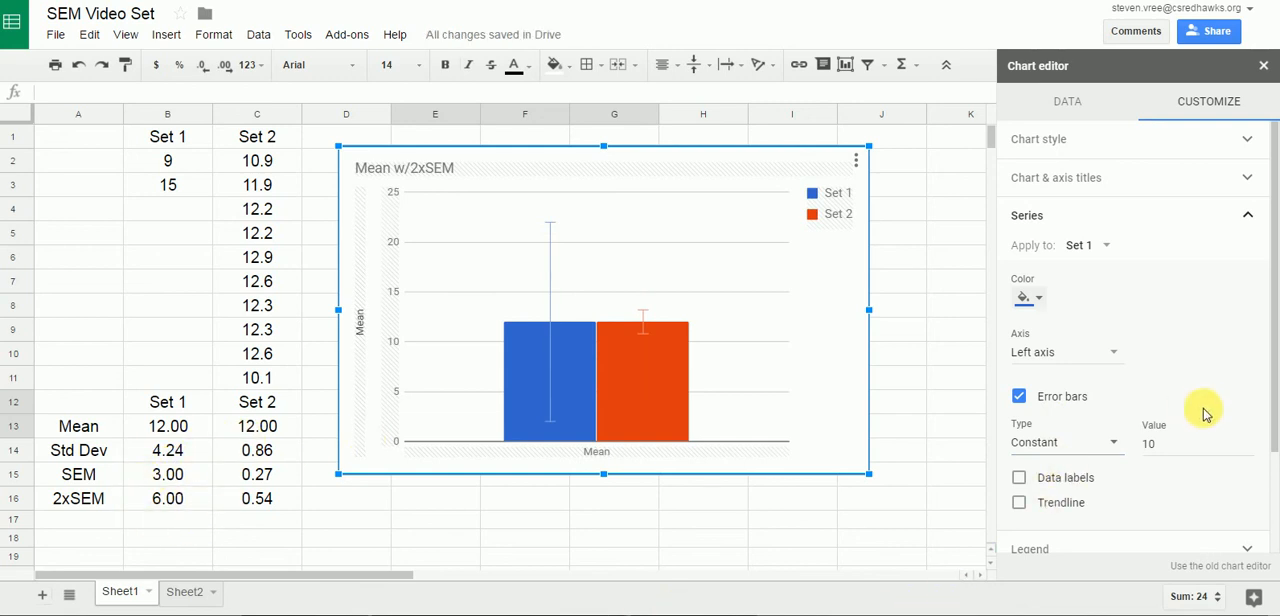
# Set the constant error bar value of Set 1 to 6, matching its 2xSEM.
pyautogui.click(1163, 447)
pyautogui.write('1')
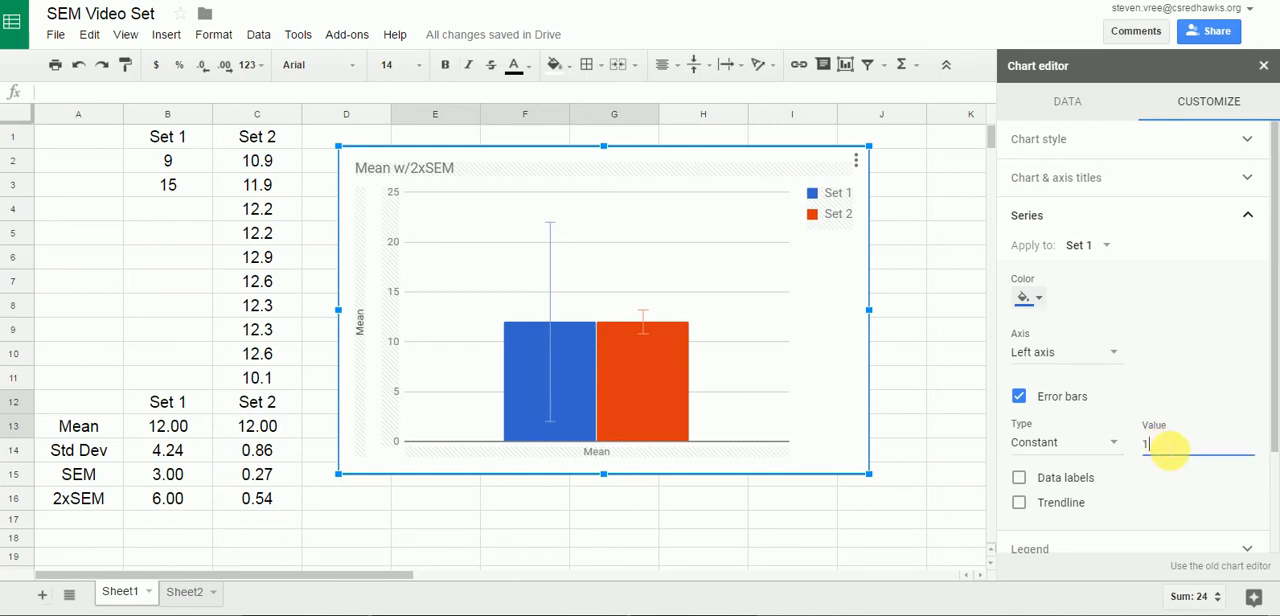
pyautogui.write('06')
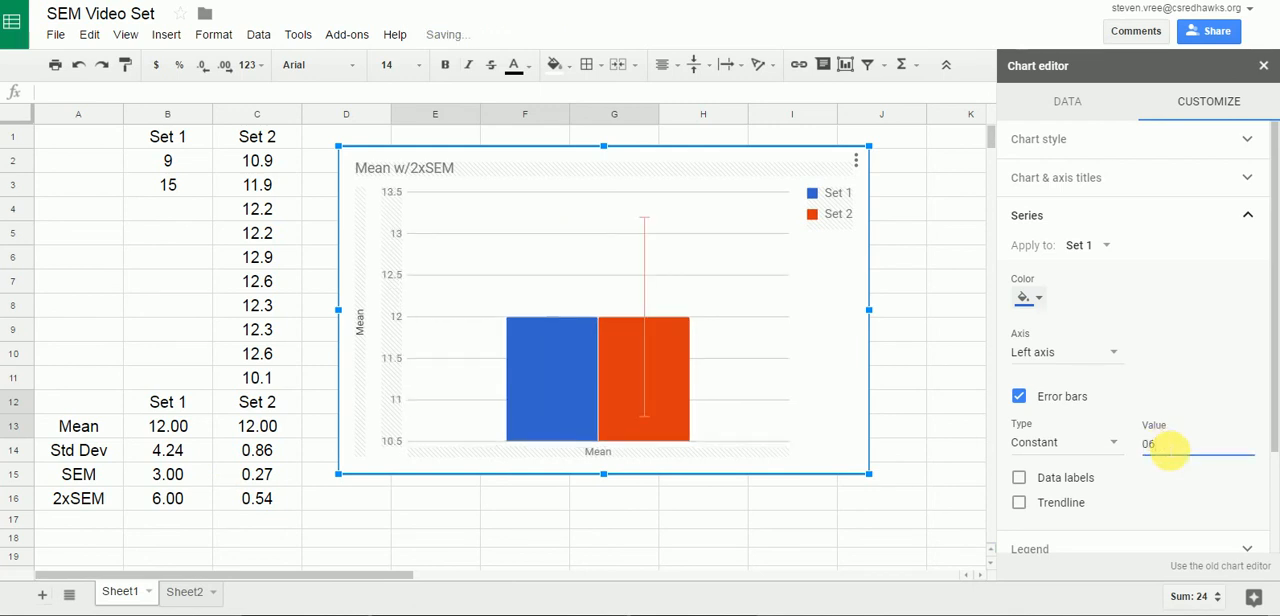
pyautogui.press('BackSpace')
pyautogui.press('BackSpace')
pyautogui.write('6')
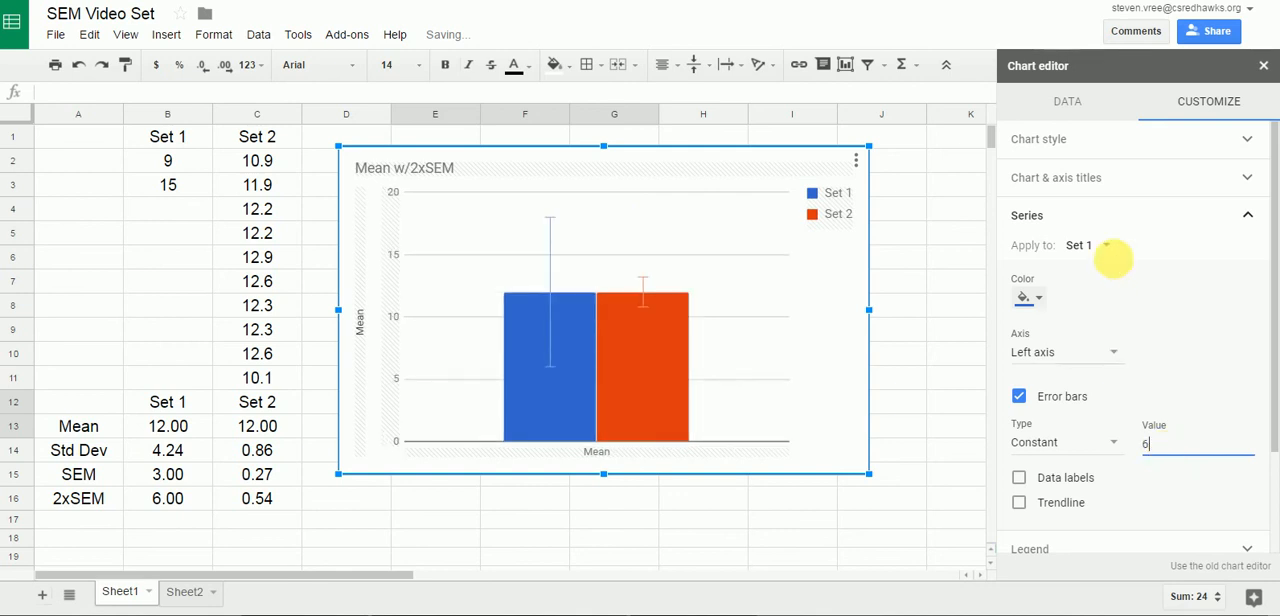
# Give Set 2 constant error bars with a value of 0.54, and finish editing the chart.
pyautogui.click(1105, 246)
pyautogui.click(1105, 270)
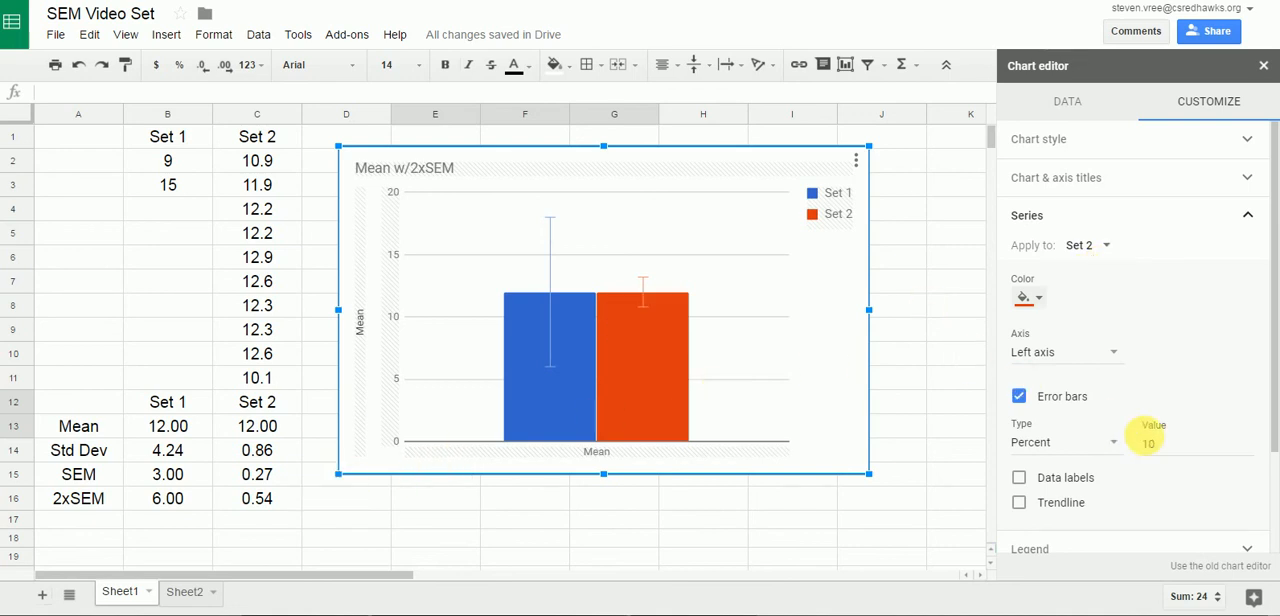
pyautogui.click(1078, 444)
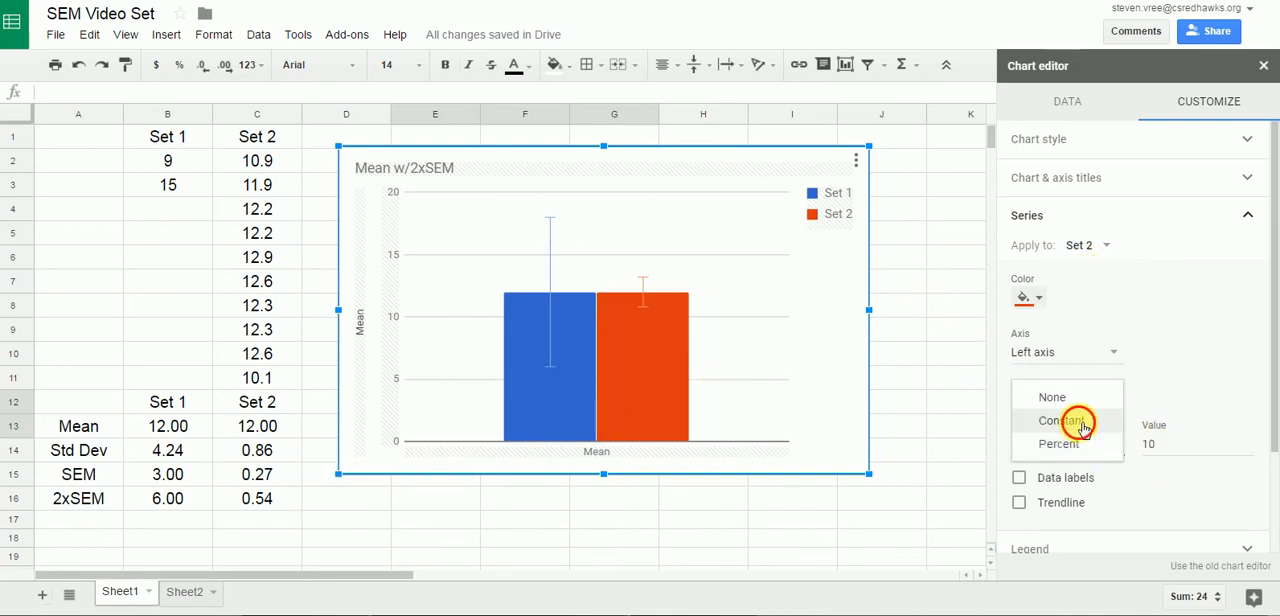
pyautogui.click(1075, 421)
pyautogui.click(1174, 457)
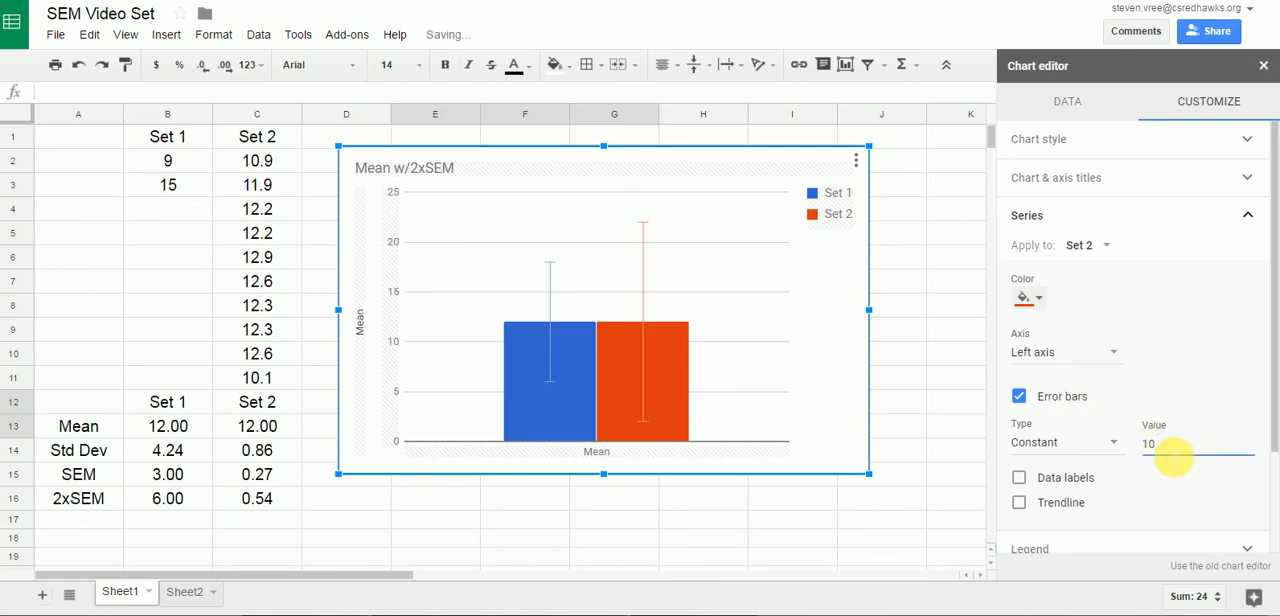
pyautogui.write('00.54')
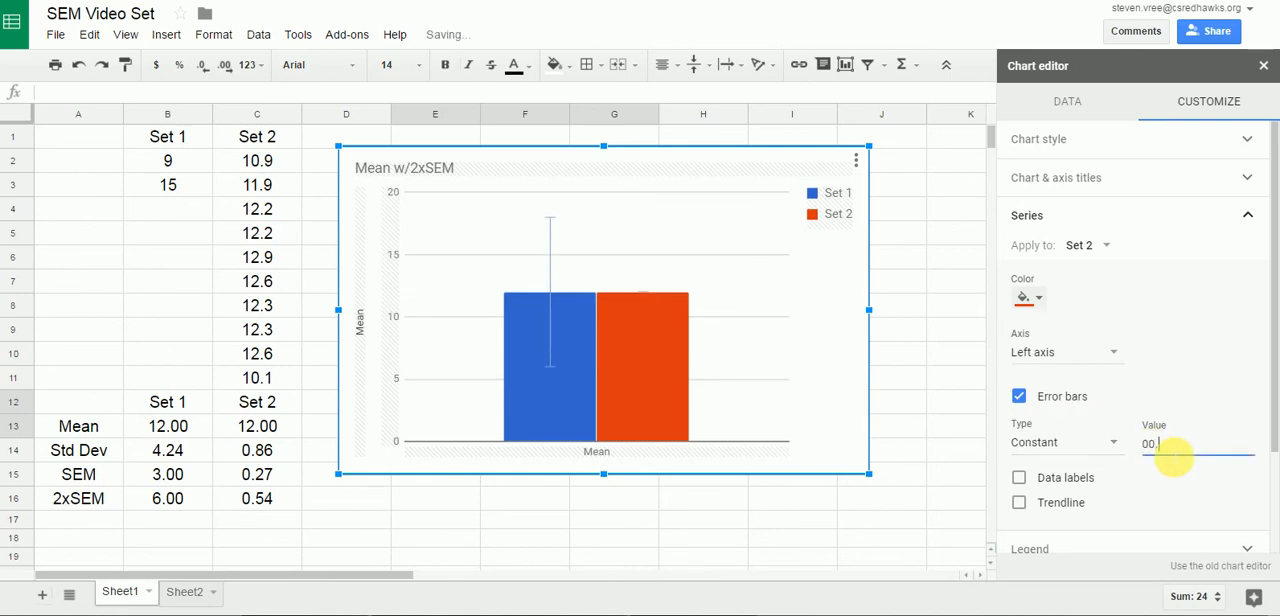
pyautogui.click(942, 432)
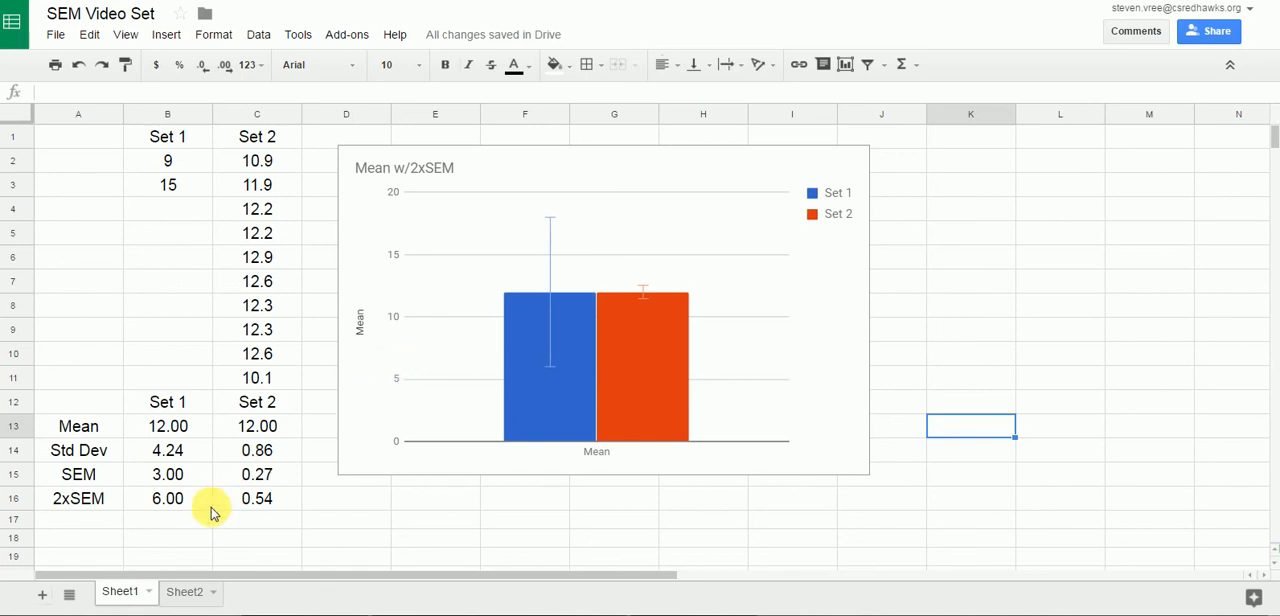
# Examine the second example on Sheet2, selecting both set means in B12:C12 to compare with its chart.
pyautogui.click(185, 595)
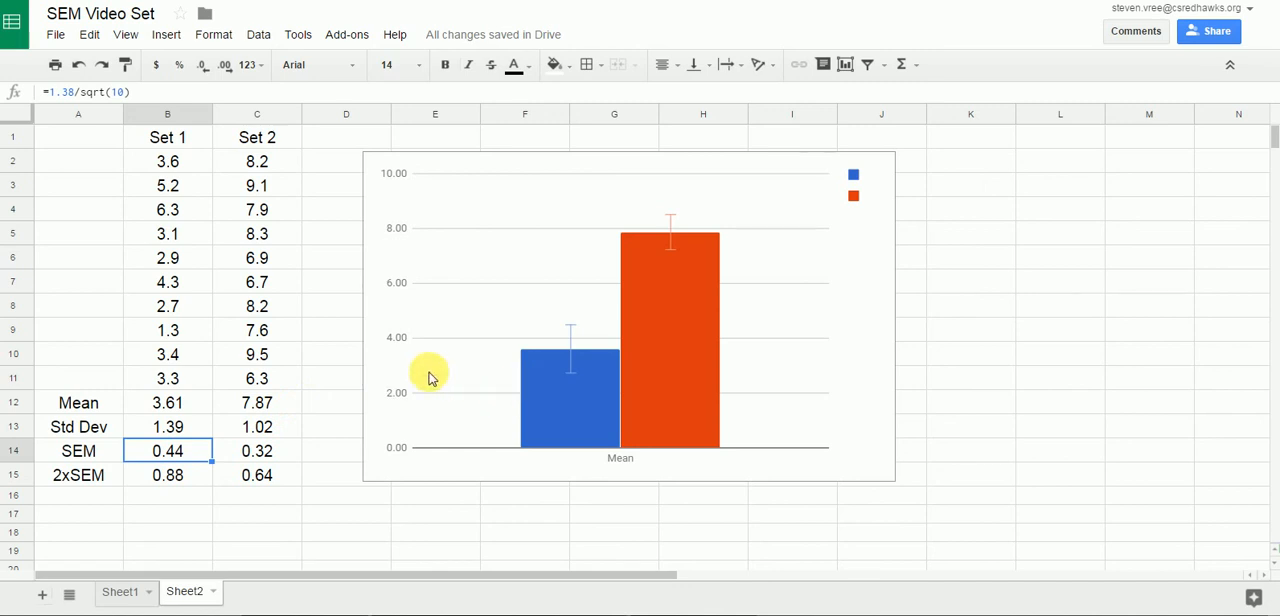
pyautogui.click(184, 408)
pyautogui.moveTo(184, 408); pyautogui.dragTo(228, 410)
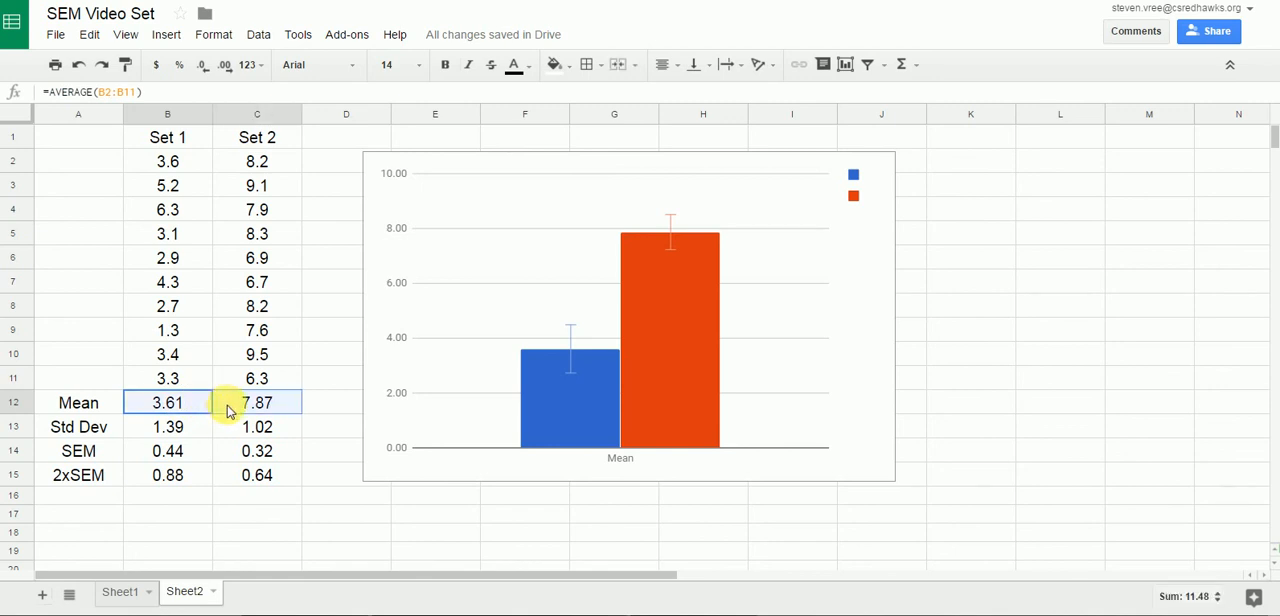